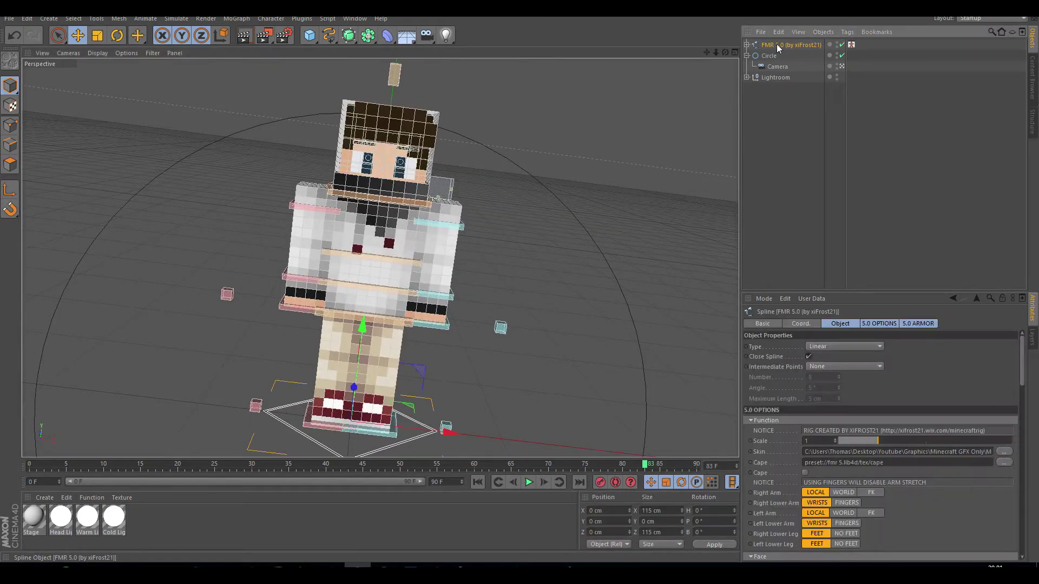
Set the render output resolution to 500 pixels per inch, and check the image save settings.
drag(725, 53, 698, 56)
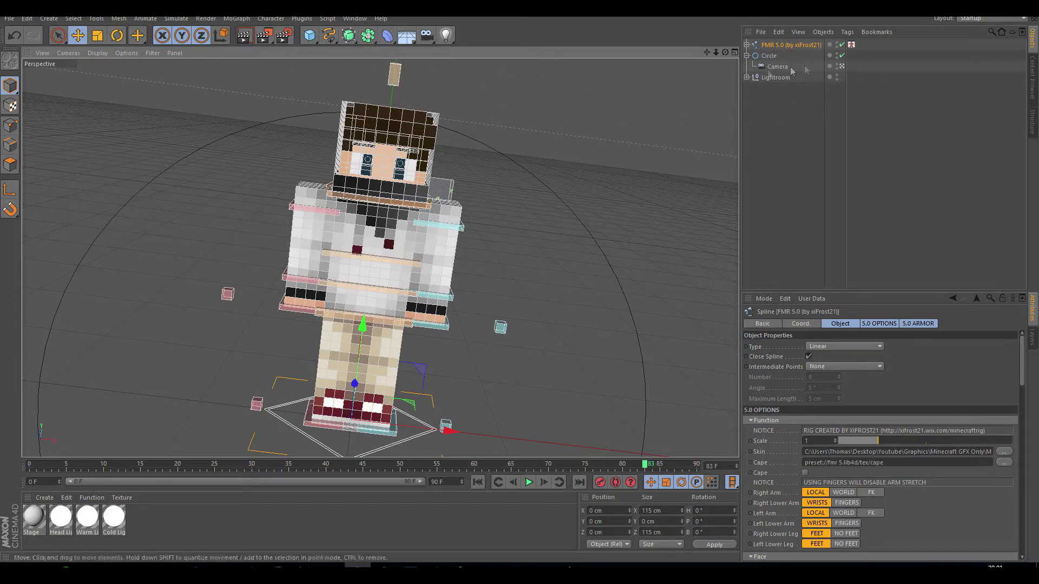
click(286, 36)
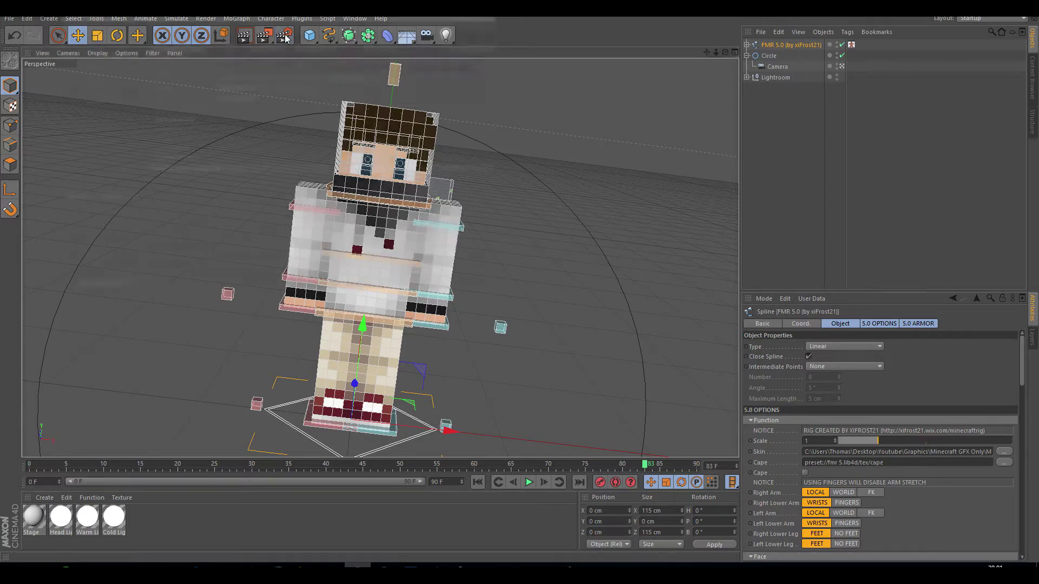
click(101, 47)
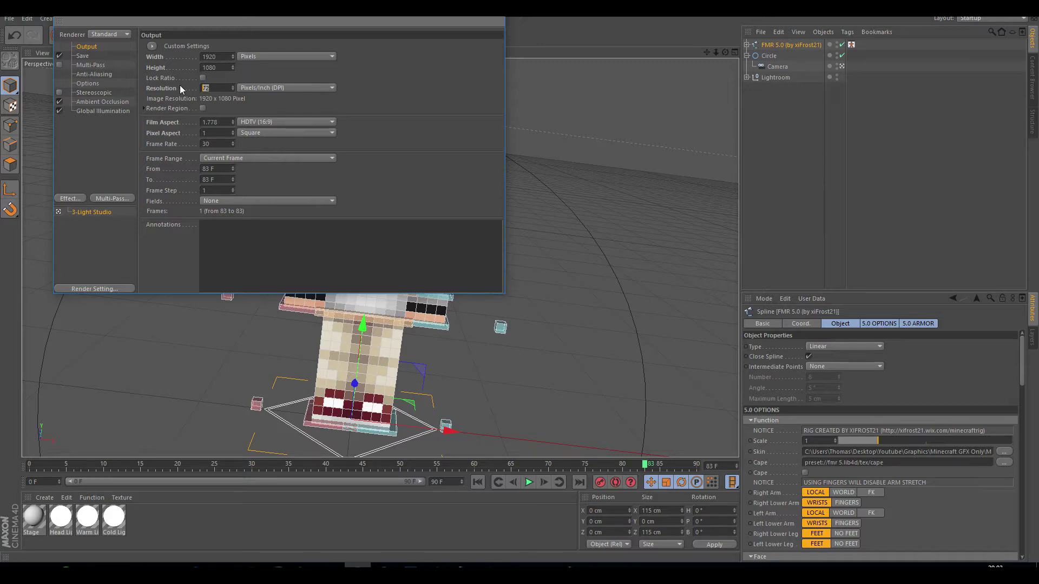
text(500)
click(93, 56)
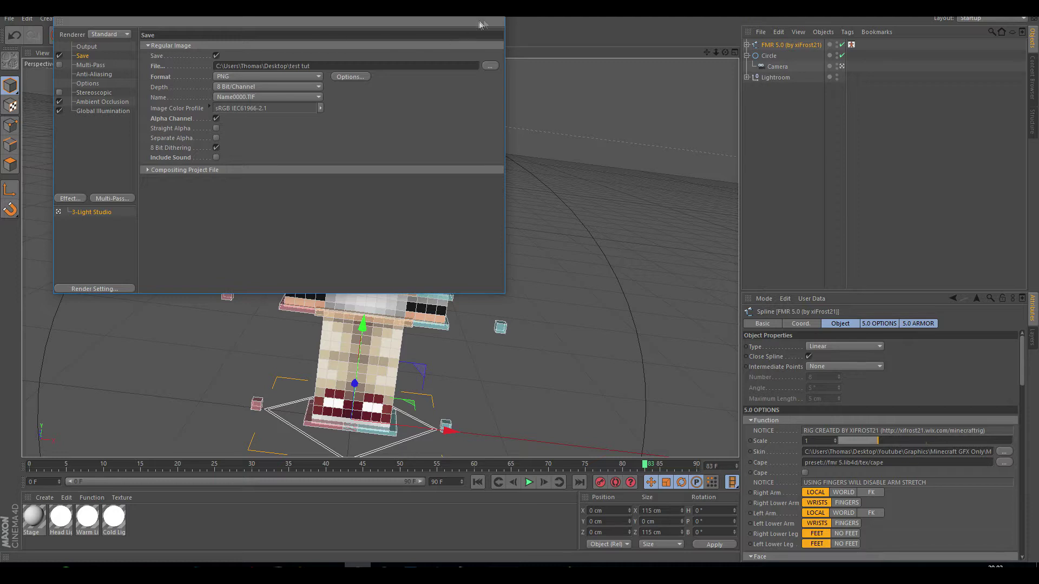
click(493, 10)
Move the character's right and left hand controllers up and outward, away from the body.
drag(725, 52, 715, 41)
click(297, 302)
drag(297, 302, 271, 261)
click(414, 326)
drag(414, 326, 445, 299)
Spread the legs by moving the right foot controller up and outward and the left foot controller outward.
drag(725, 51, 720, 61)
click(327, 433)
drag(320, 434, 300, 394)
drag(360, 441, 394, 424)
Raise the right hand controller further and shift it in depth relative to the body.
click(303, 268)
drag(302, 267, 264, 258)
drag(726, 52, 866, 55)
drag(322, 256, 421, 258)
Rotate the right hand controller to about H -1.7°, P 18°, B 28.8° and raise it to about X -33.7, Y 54.3, Z -36.9 cm.
drag(725, 52, 563, 56)
click(117, 35)
drag(212, 231, 221, 187)
click(79, 36)
mouse_move(240, 223)
mouse_down()
mouse_move(230, 220)
mouse_move(238, 208)
mouse_up()
drag(724, 52, 634, 75)
drag(270, 221, 253, 198)
click(118, 38)
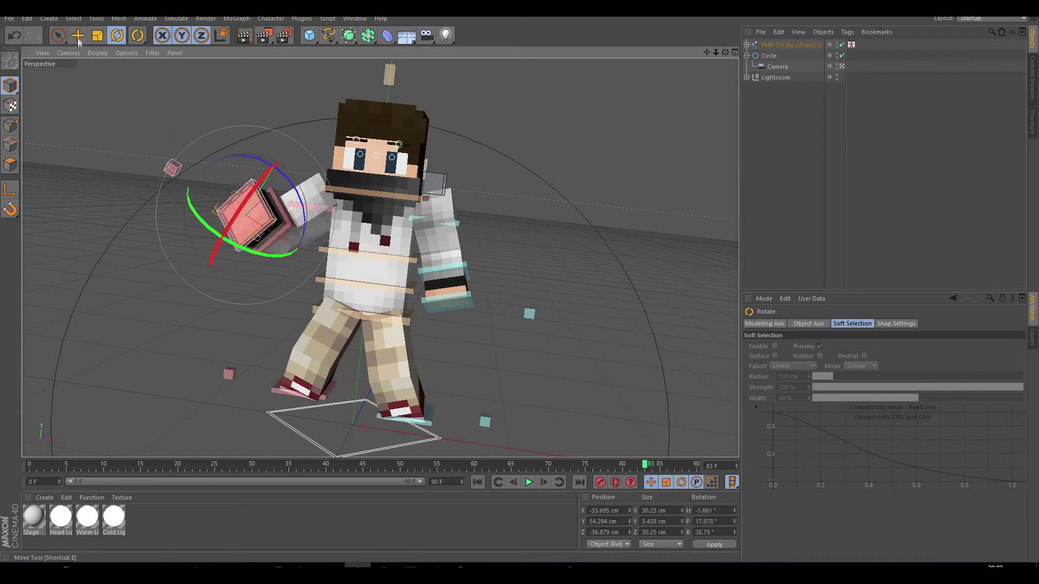
click(77, 36)
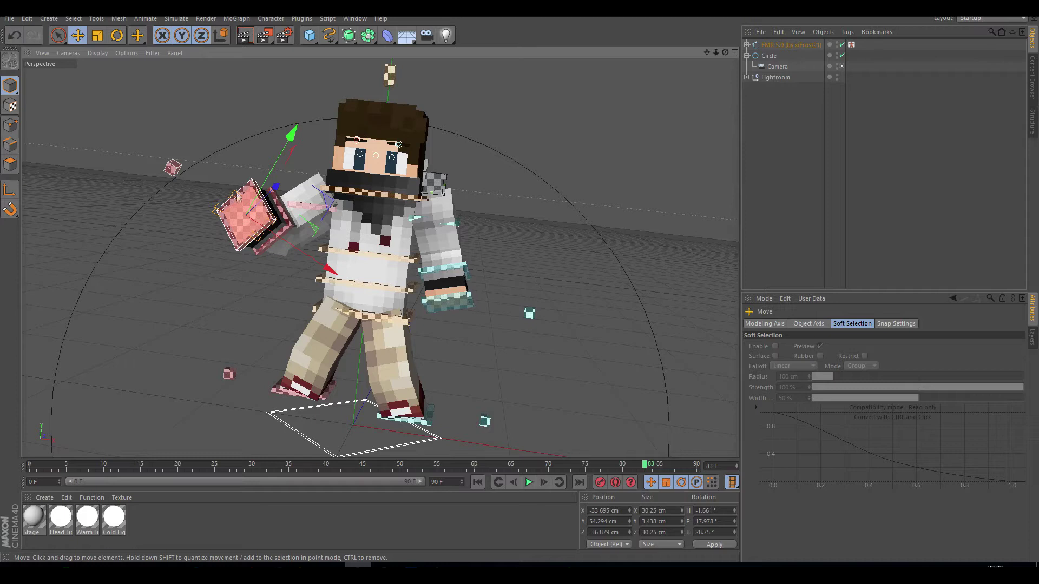
Turn the character rig's Hat/Second Layer body part off and on again in its 5.0 options.
click(784, 43)
mouse_move(1021, 363)
mouse_down()
mouse_move(1021, 417)
mouse_move(1021, 358)
mouse_up()
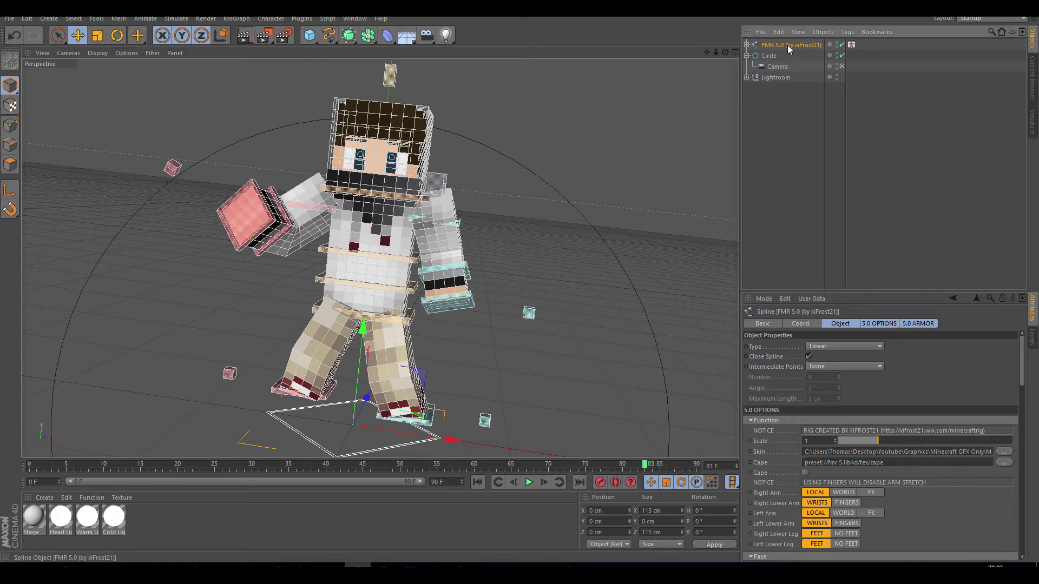
click(877, 323)
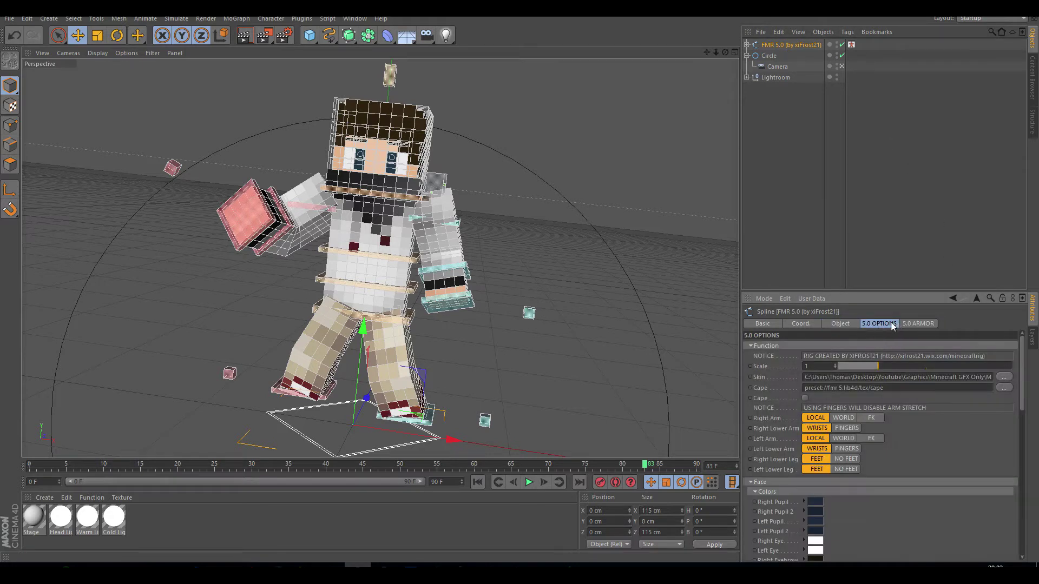
scroll(1024, 359, down, 5)
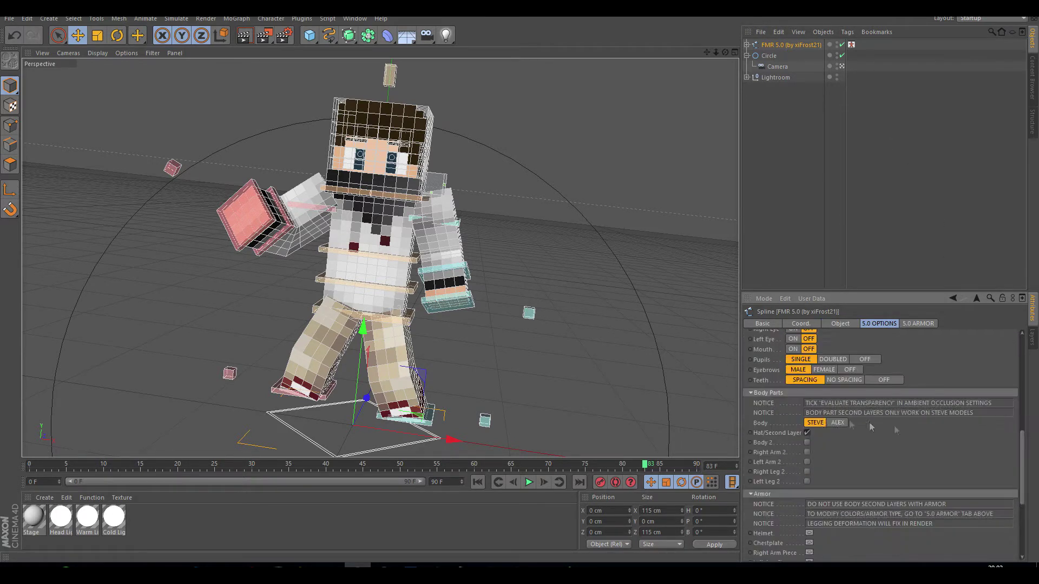
click(807, 432)
click(807, 432)
Lower the character's right foot controller towards the ground.
mouse_move(726, 53)
mouse_down()
mouse_move(611, 54)
mouse_move(716, 57)
mouse_up()
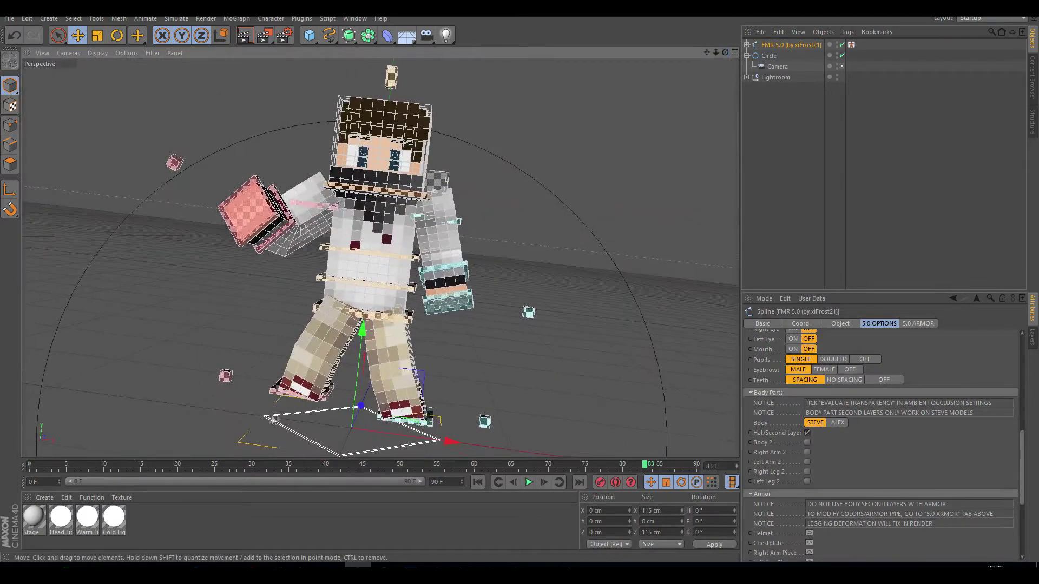
click(290, 397)
drag(291, 399, 290, 410)
Rotate the left hand controller to about H -14.4°, P 6.7°, B -16.8° and move it outward to about X 34.6, Y 20.2, Z 5 cm.
click(447, 310)
key(r)
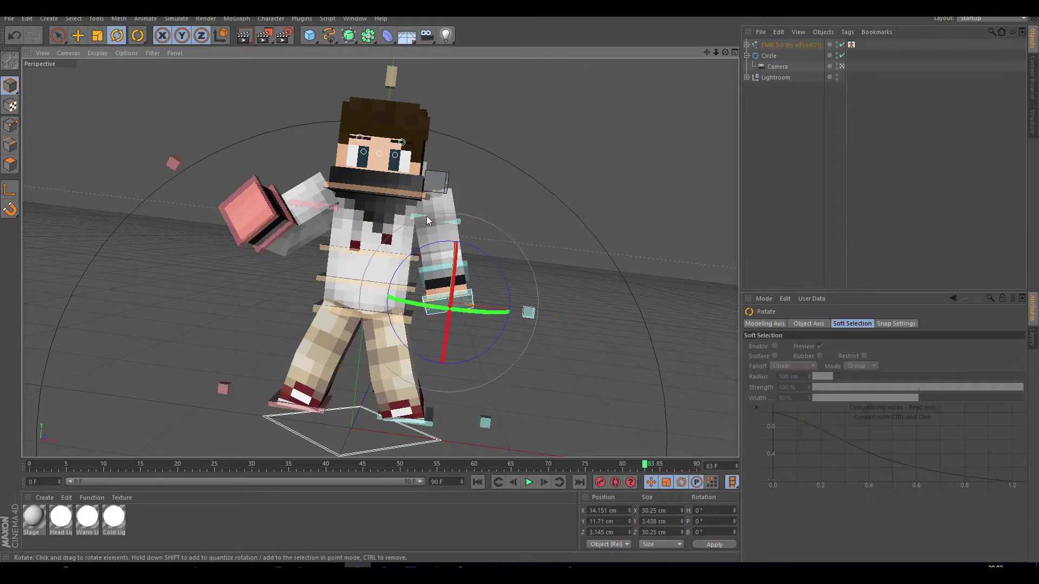
drag(476, 284, 463, 292)
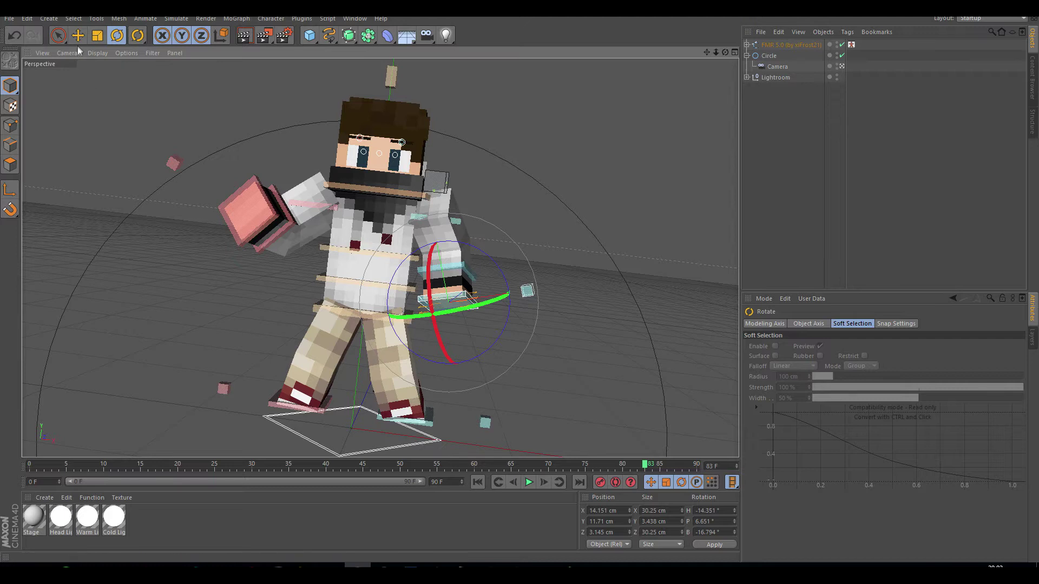
key(e)
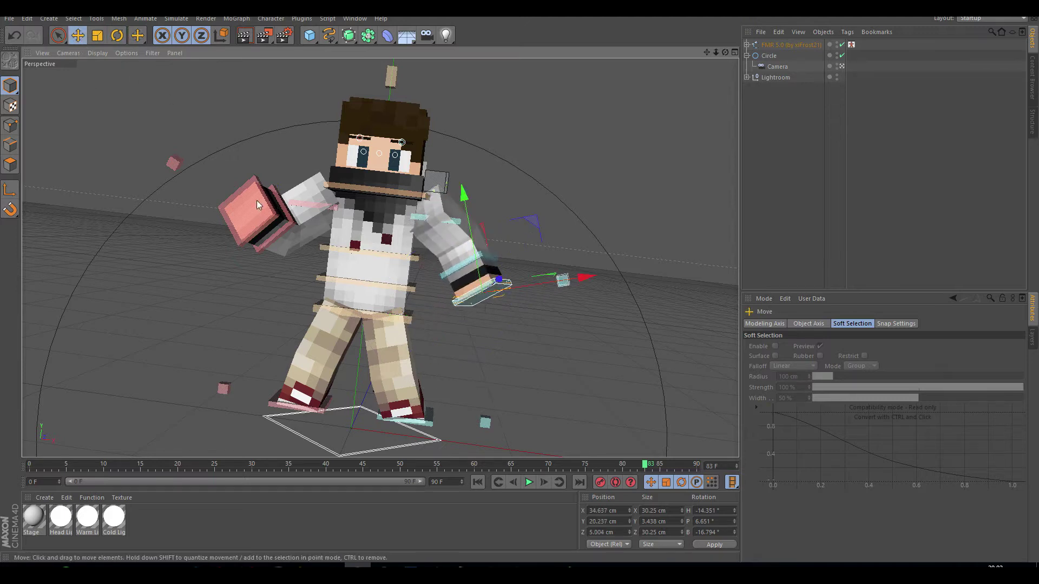
Move the right hand controller outward to about X -42.8, Y 50.5, Z -31.4 cm.
click(241, 215)
drag(274, 188, 278, 189)
drag(255, 228, 239, 231)
Raise the left hand controller and move it outward and forward so the left arm reaches away from the body.
mouse_move(723, 53)
mouse_down()
mouse_move(768, 56)
mouse_move(741, 57)
mouse_move(735, 45)
mouse_up()
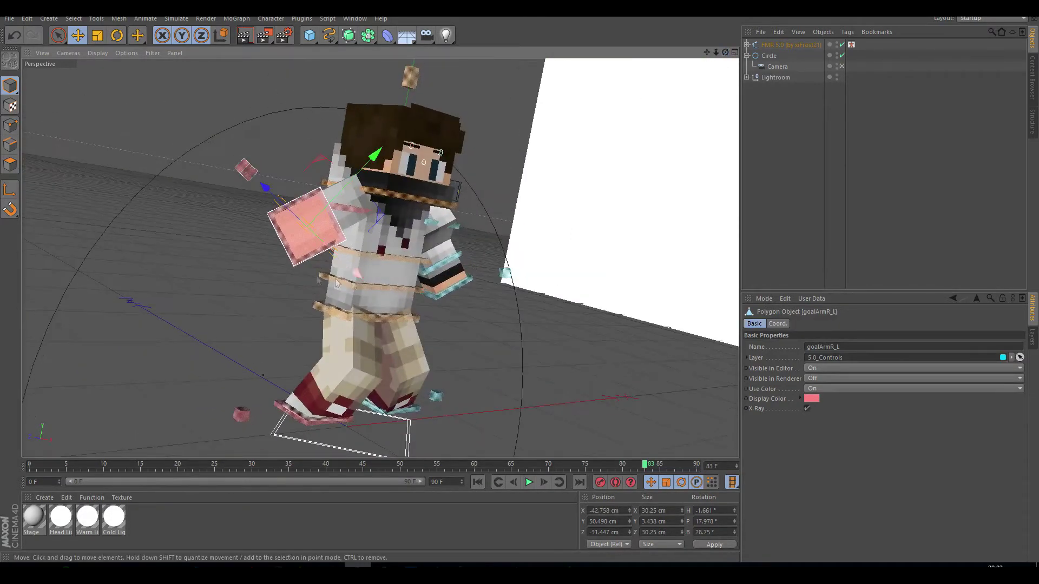
drag(725, 54, 681, 55)
click(489, 278)
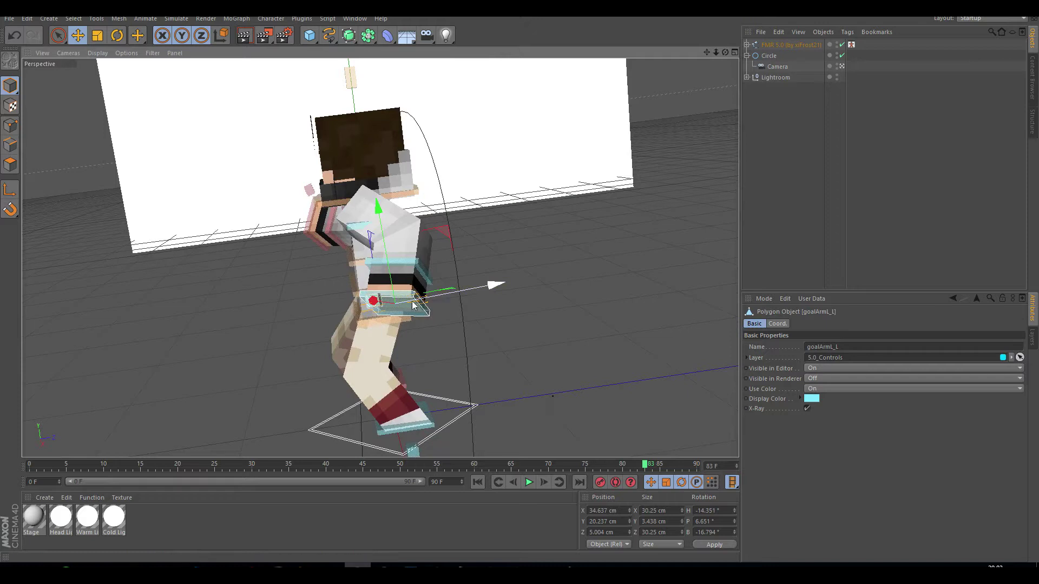
drag(412, 299, 371, 297)
drag(728, 55, 681, 56)
drag(468, 292, 490, 275)
drag(725, 53, 665, 59)
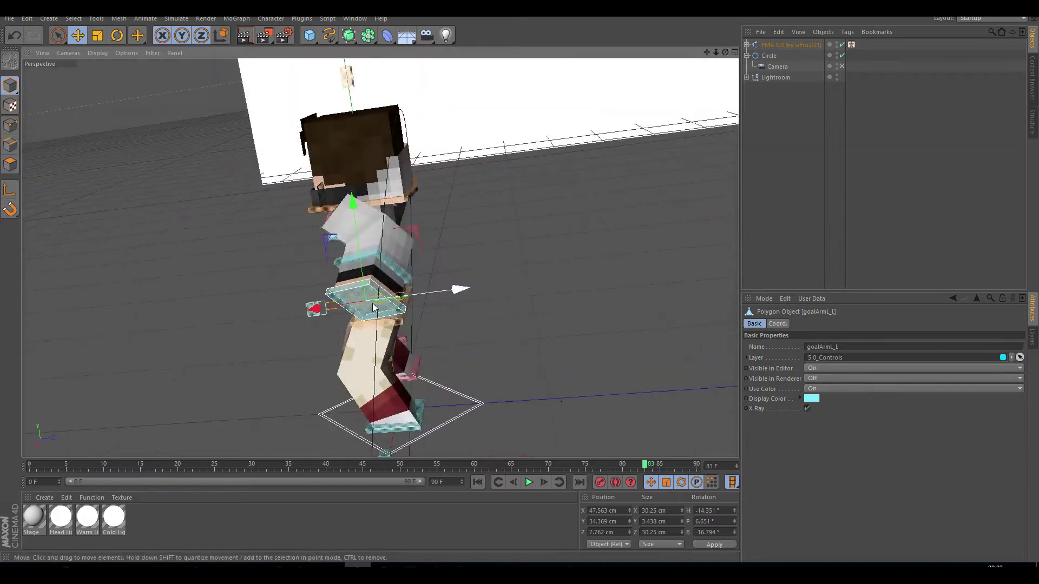
drag(364, 300, 328, 293)
drag(726, 52, 780, 29)
drag(523, 259, 515, 251)
Reposition the right hand controller to about X -37.3, Y 51.7, Z -47.6 cm.
click(219, 226)
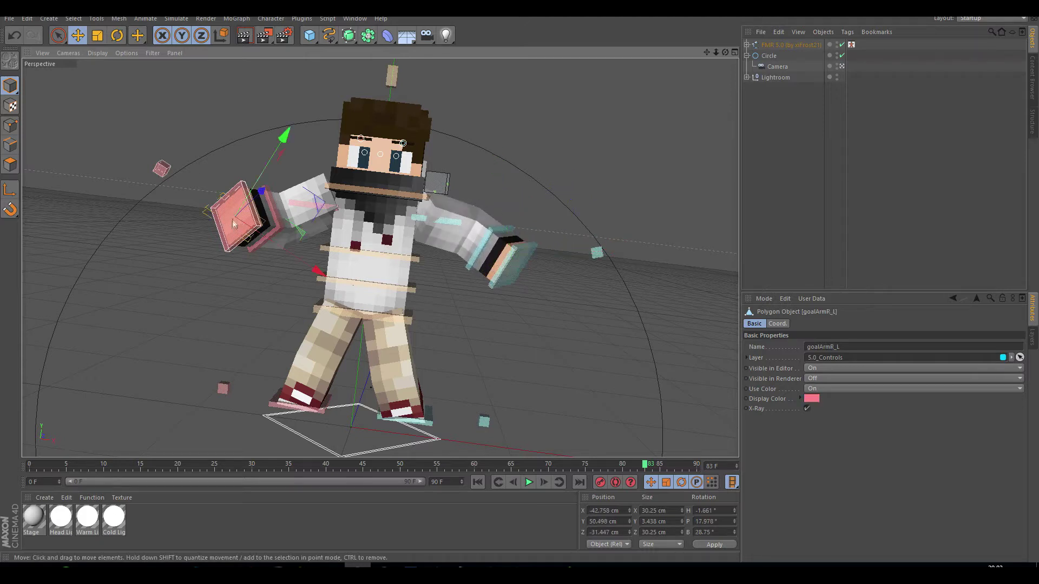
mouse_move(219, 226)
mouse_down()
mouse_move(206, 225)
mouse_move(226, 217)
mouse_up()
drag(724, 53, 690, 64)
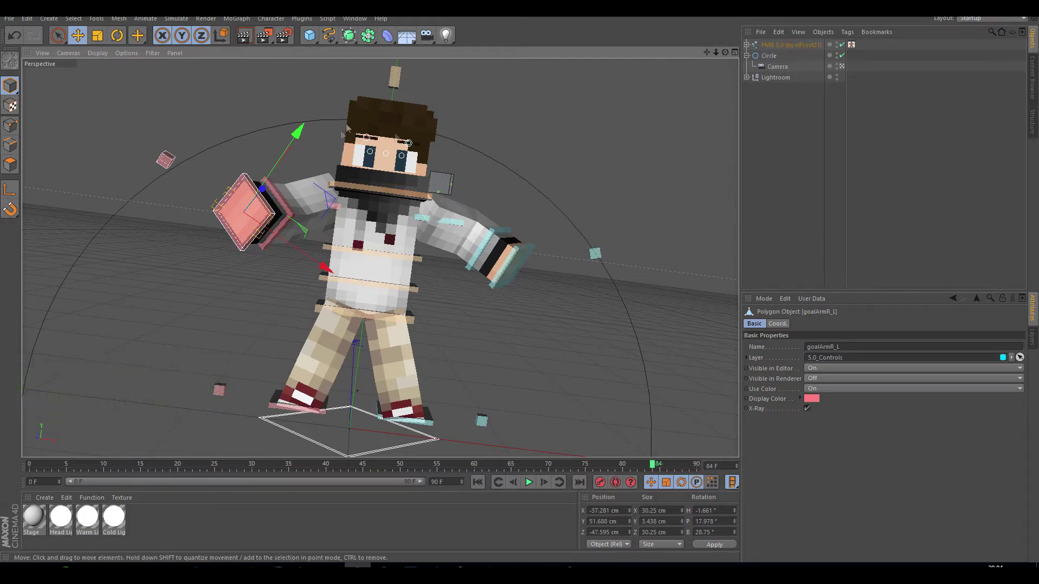
Add a MoText object to the scene.
click(235, 19)
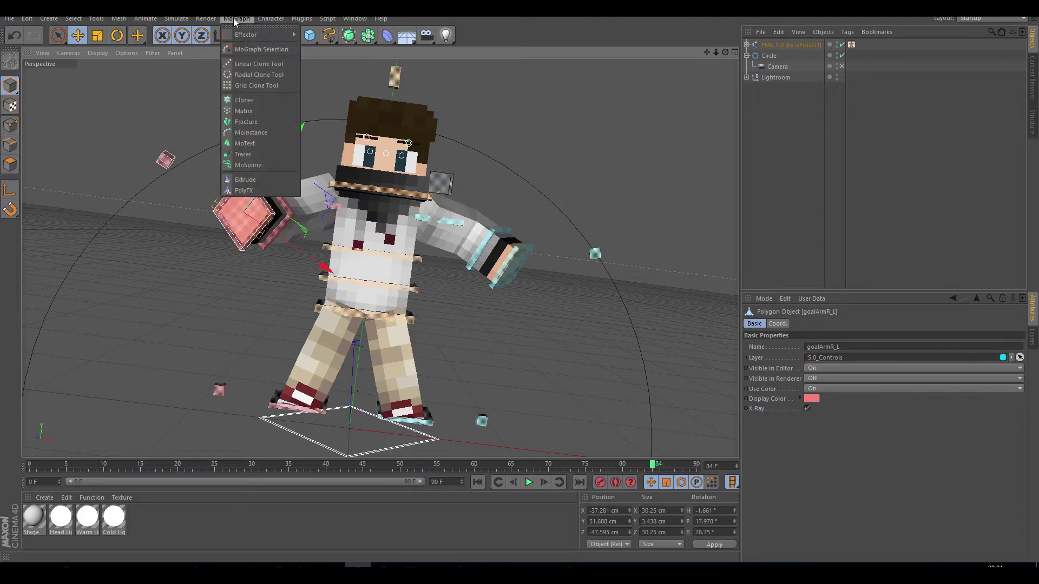
click(271, 143)
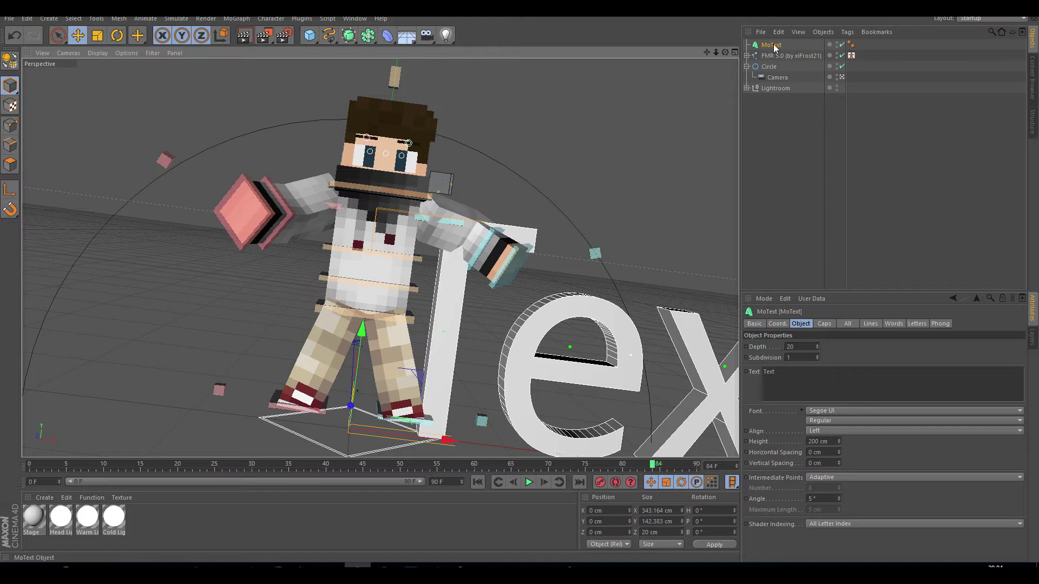
click(245, 19)
click(267, 142)
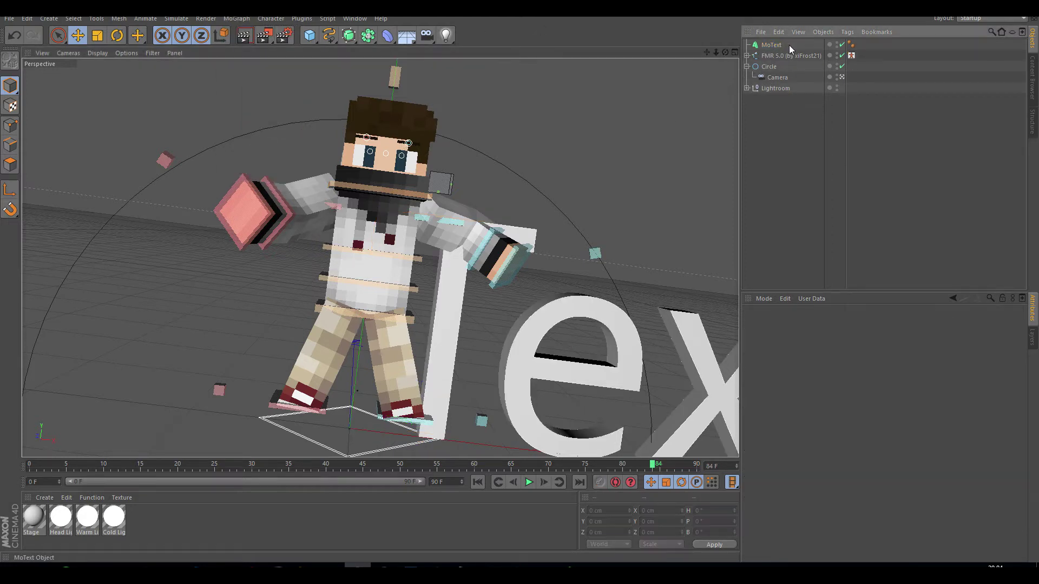
key(Delete)
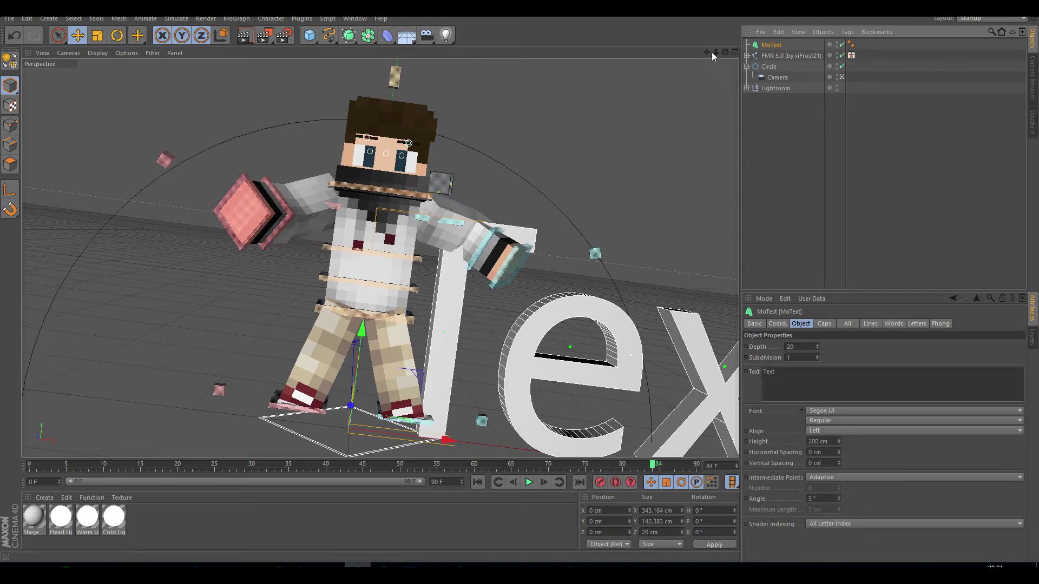
Change the MoText wording to UHC and its font to Questrian.
drag(716, 52, 656, 45)
click(780, 47)
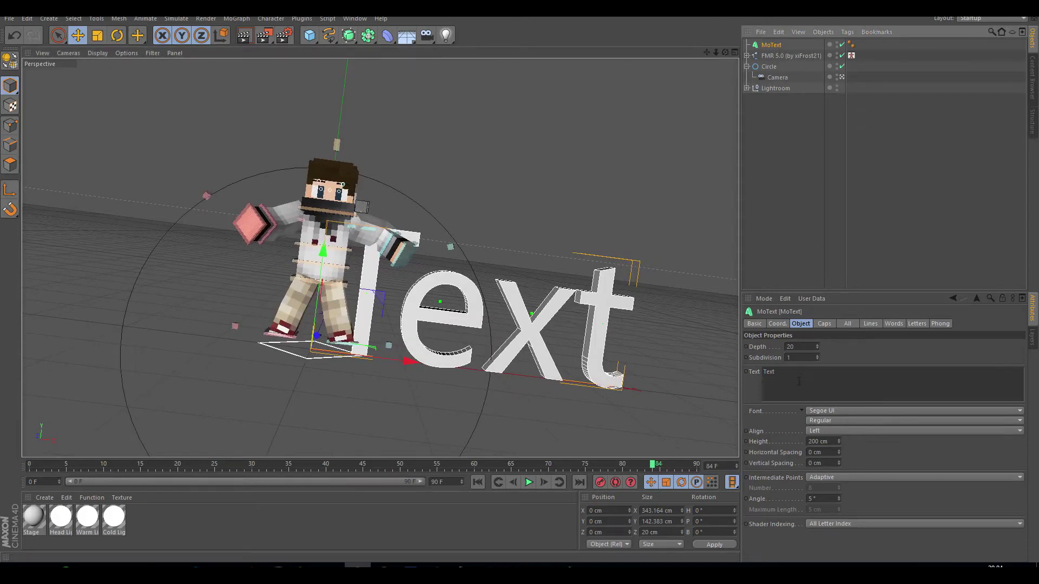
click(786, 371)
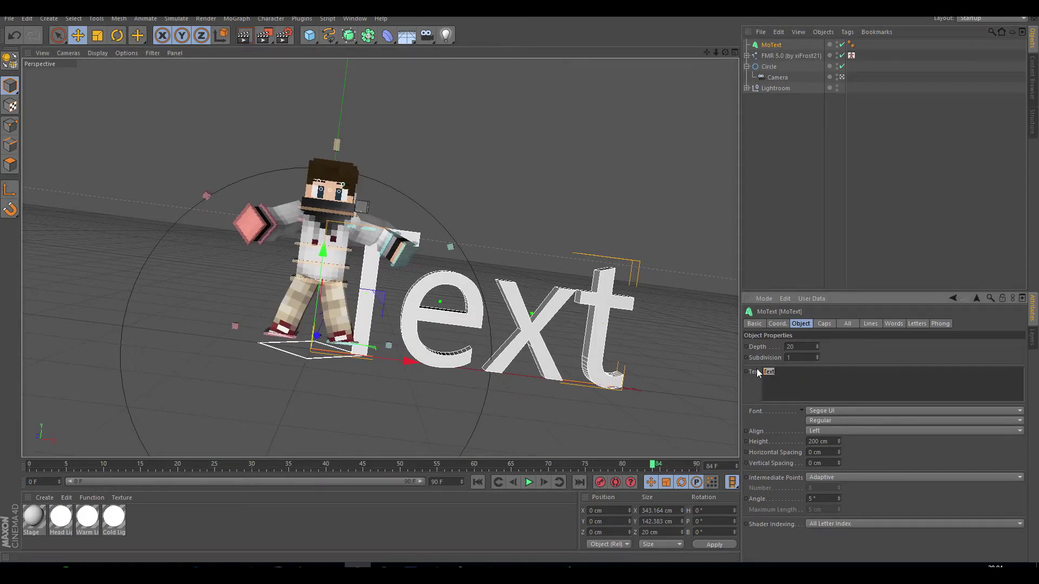
text(UHC)
double_click(772, 371)
click(832, 409)
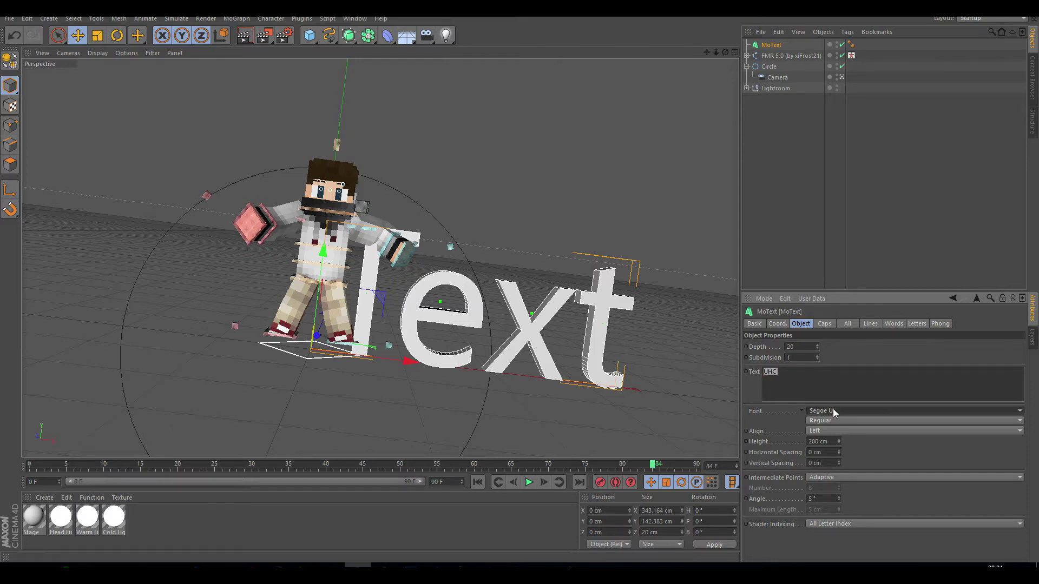
click(835, 411)
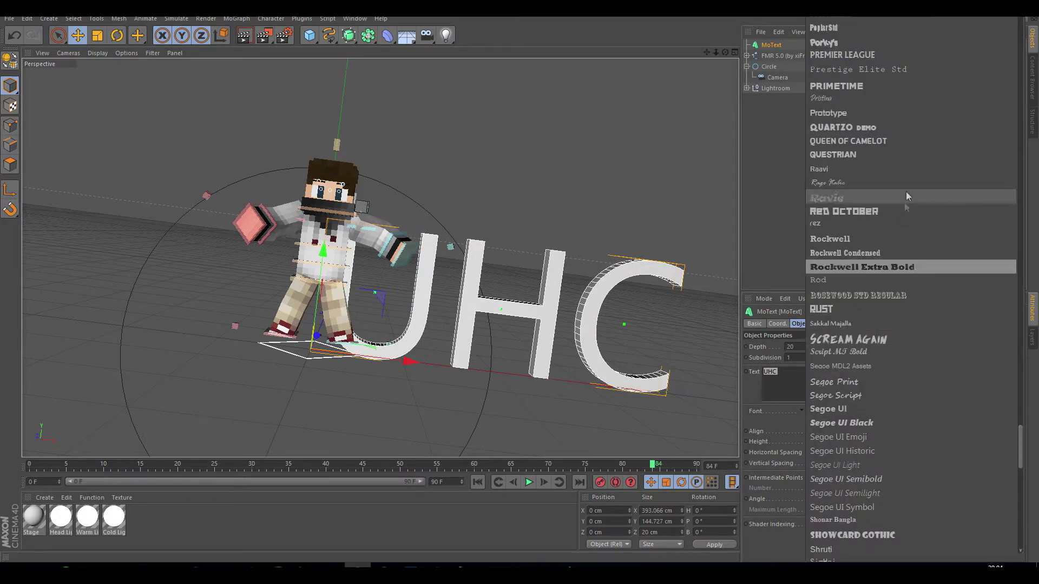
click(868, 154)
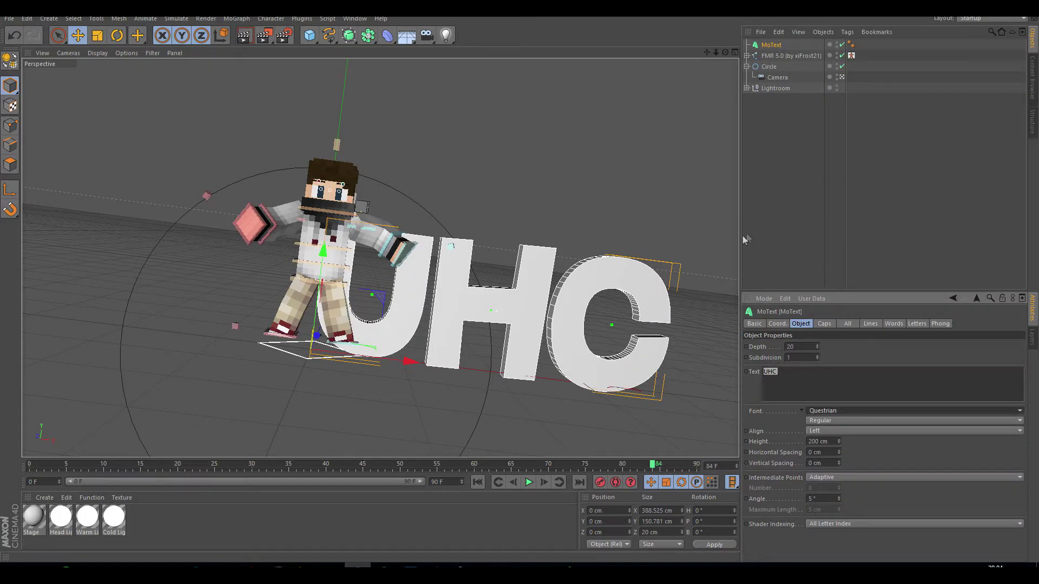
Set the UHC text's depth to 18 and its height to 40 cm.
drag(806, 347, 781, 351)
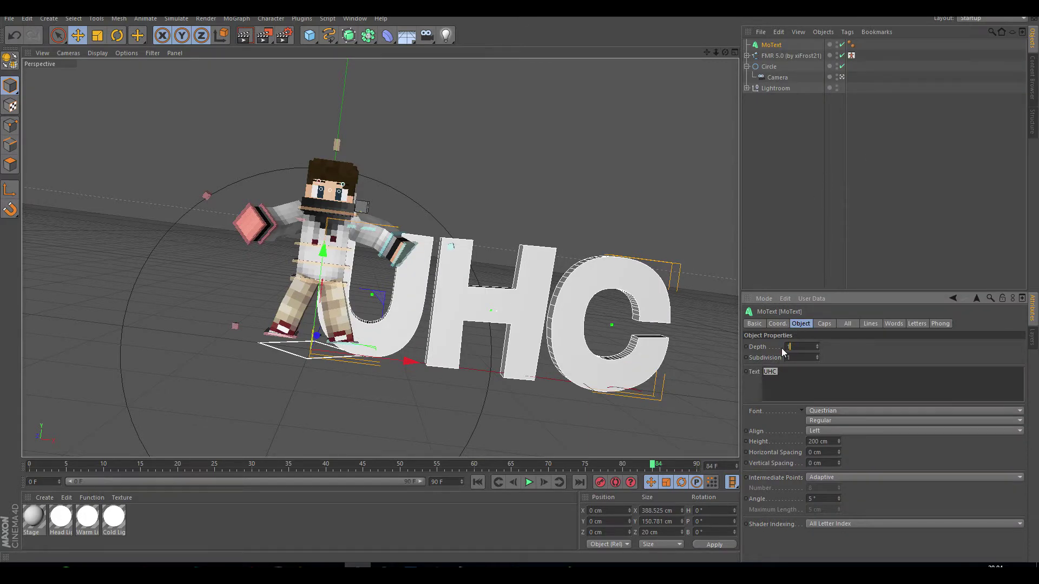
text(40)
key(Return)
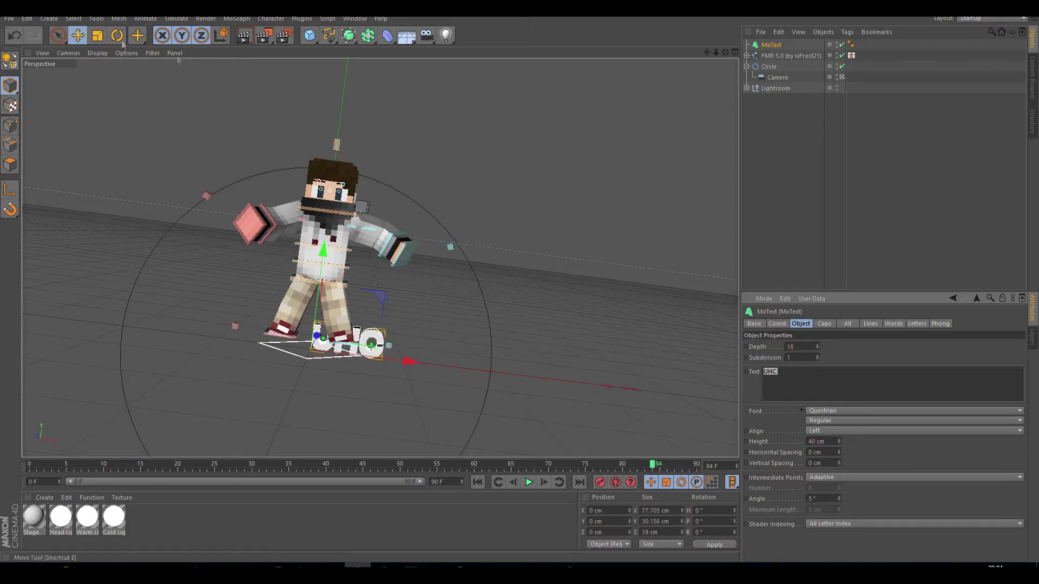
Move the UHC text in front of the character's chest, at about X -18.1, Y 104.3, Z -35.1 cm.
drag(725, 53, 898, 54)
drag(351, 331, 413, 234)
drag(725, 53, 770, 53)
mouse_move(707, 52)
mouse_down()
mouse_move(756, 92)
mouse_move(784, 67)
mouse_move(724, 73)
mouse_move(723, 87)
mouse_move(661, 110)
mouse_move(478, 271)
mouse_move(449, 245)
mouse_move(633, 60)
mouse_move(718, 56)
mouse_up()
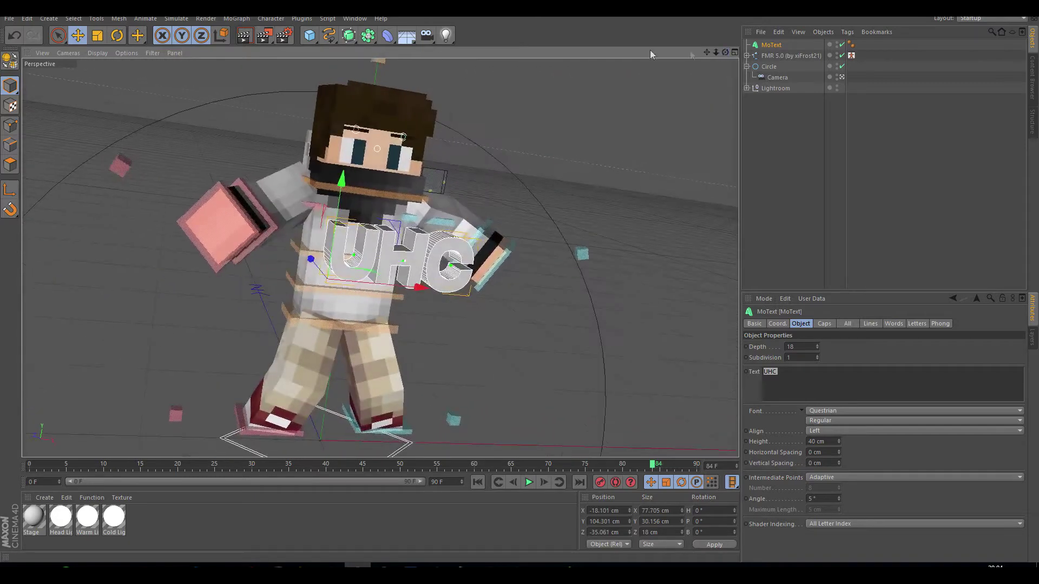
Scale the UHC text up to a height of about 48.9 cm and shift it across the chest to about X -39.1, Y 101.3, Z -35.6 cm.
click(98, 36)
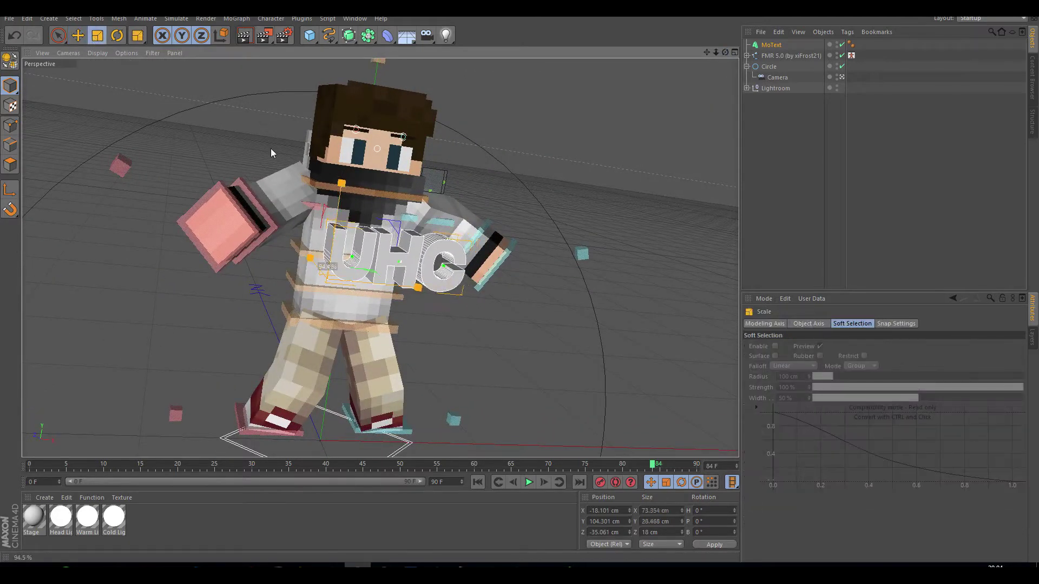
drag(724, 53, 684, 70)
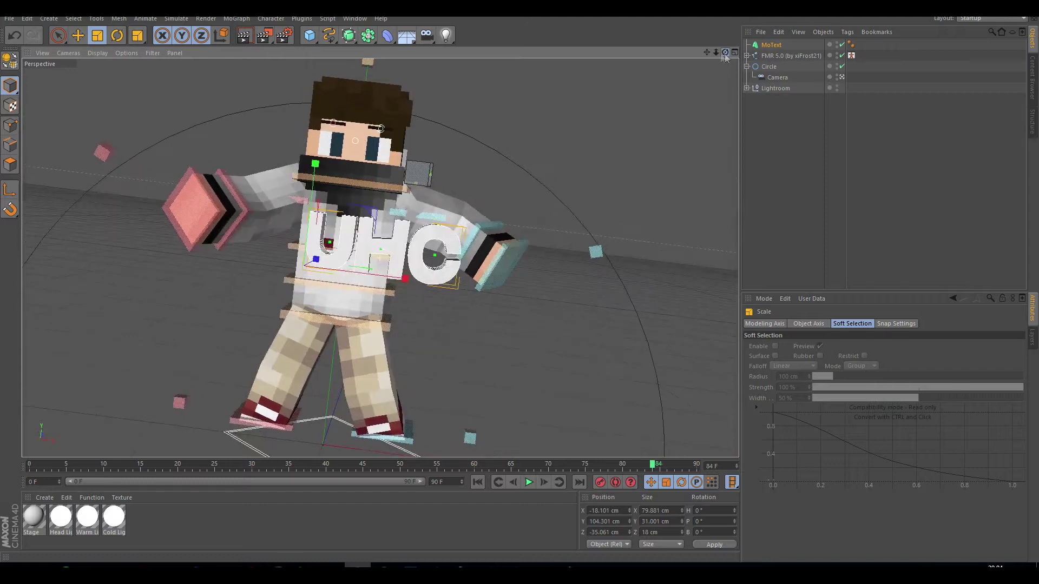
drag(325, 144, 379, 140)
click(78, 35)
drag(319, 228, 277, 224)
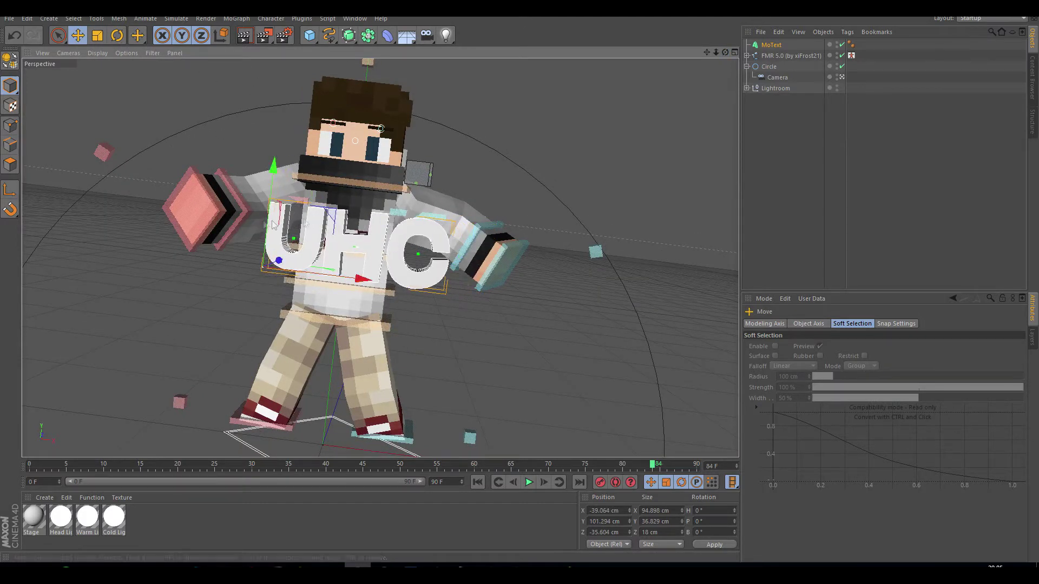
Move the right hand controller to about X -44.1, Y 41.8, Z -33 cm, beside the UHC text.
drag(725, 53, 861, 57)
click(421, 253)
drag(421, 253, 359, 274)
Nudge the UHC text in depth in front of the character's chest, positioning it from a side view.
drag(724, 53, 682, 97)
alt+drag(346, 341, 421, 290)
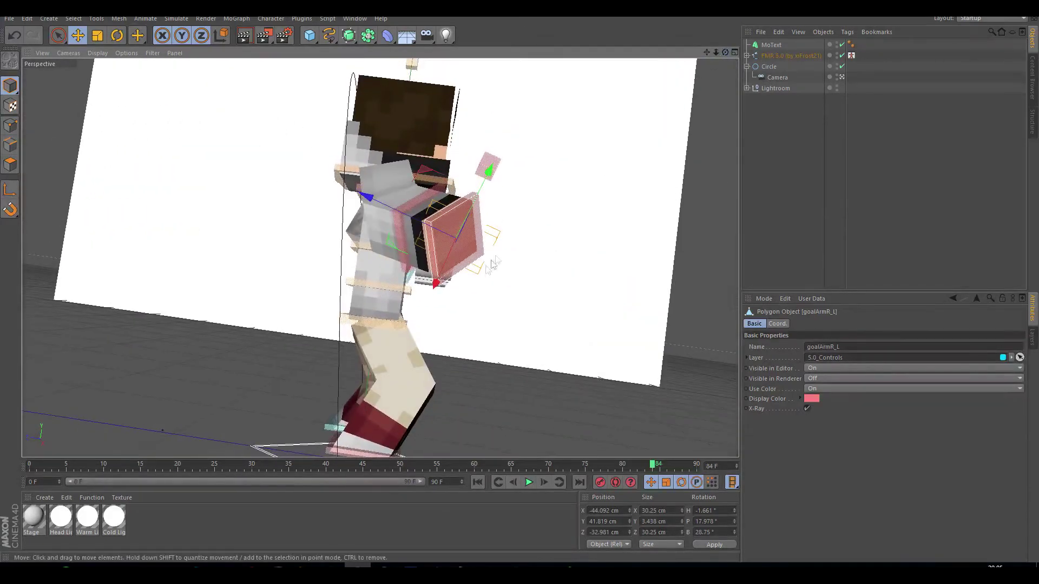
click(422, 284)
drag(420, 284, 421, 283)
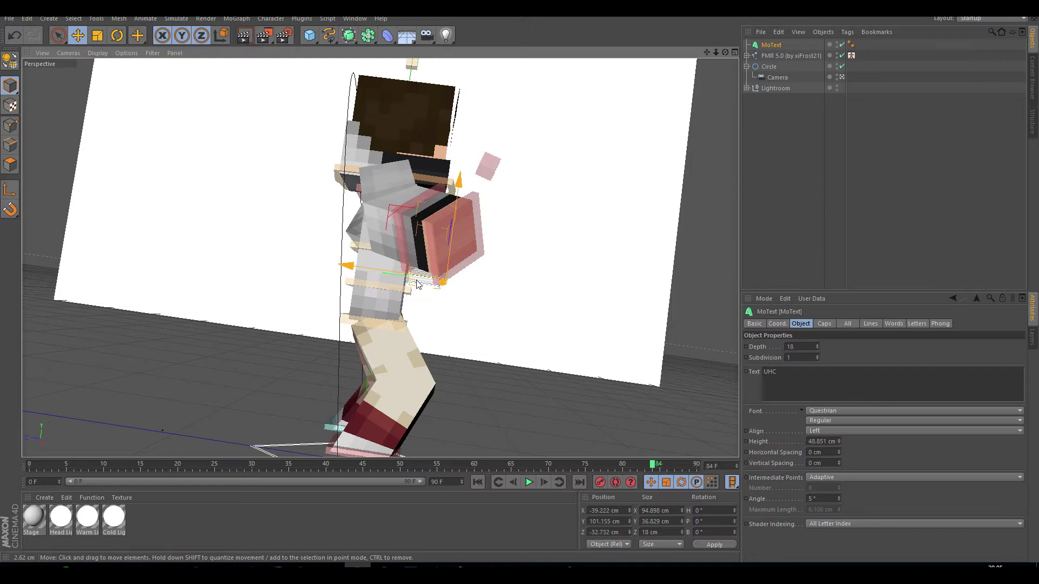
drag(725, 52, 566, 61)
drag(339, 240, 335, 239)
drag(725, 53, 433, 49)
Add a Wrap deformer and make it a child of the UHC MoText object.
click(387, 35)
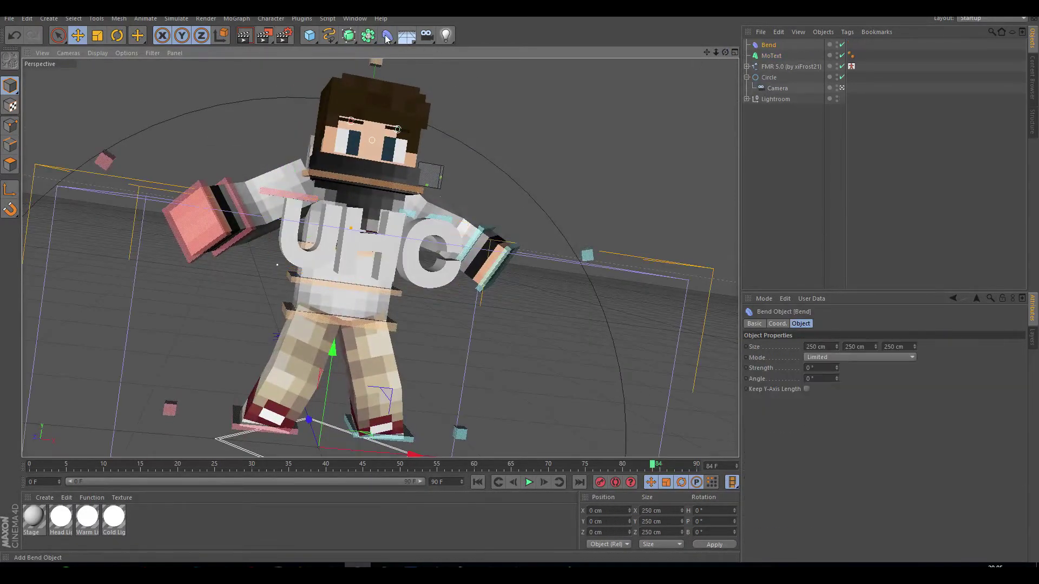
key(Delete)
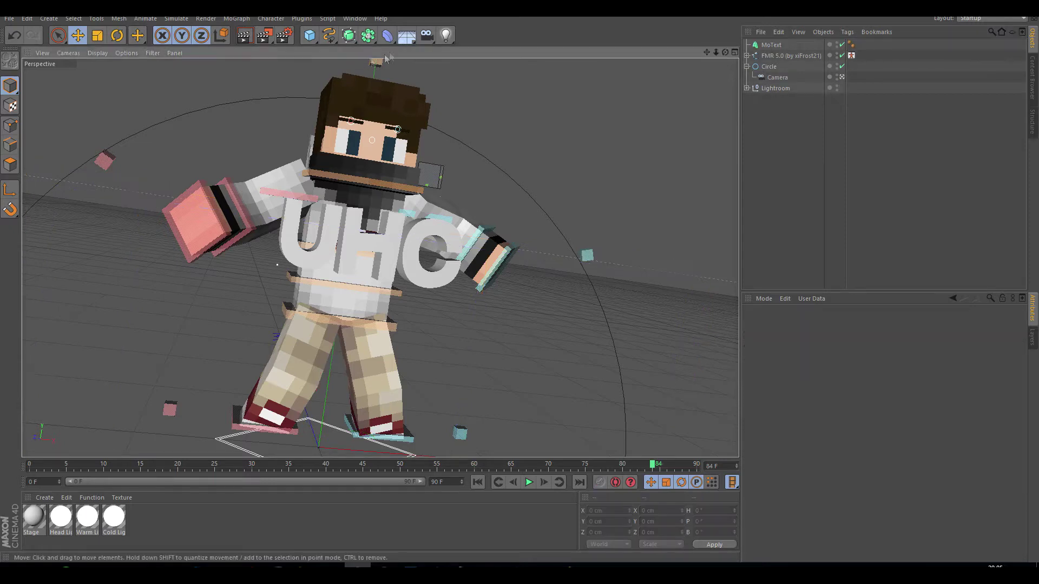
click(387, 36)
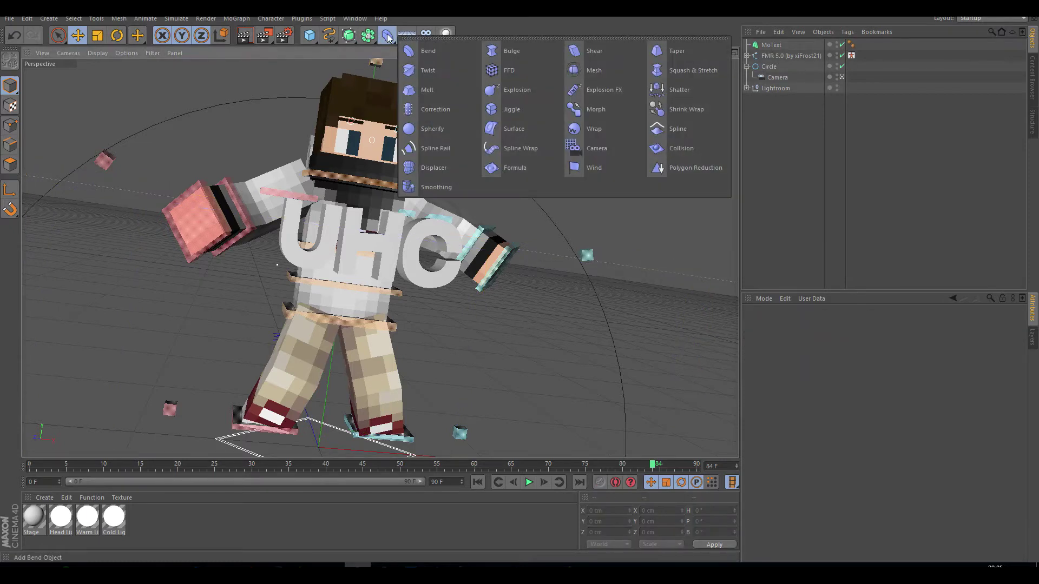
click(600, 129)
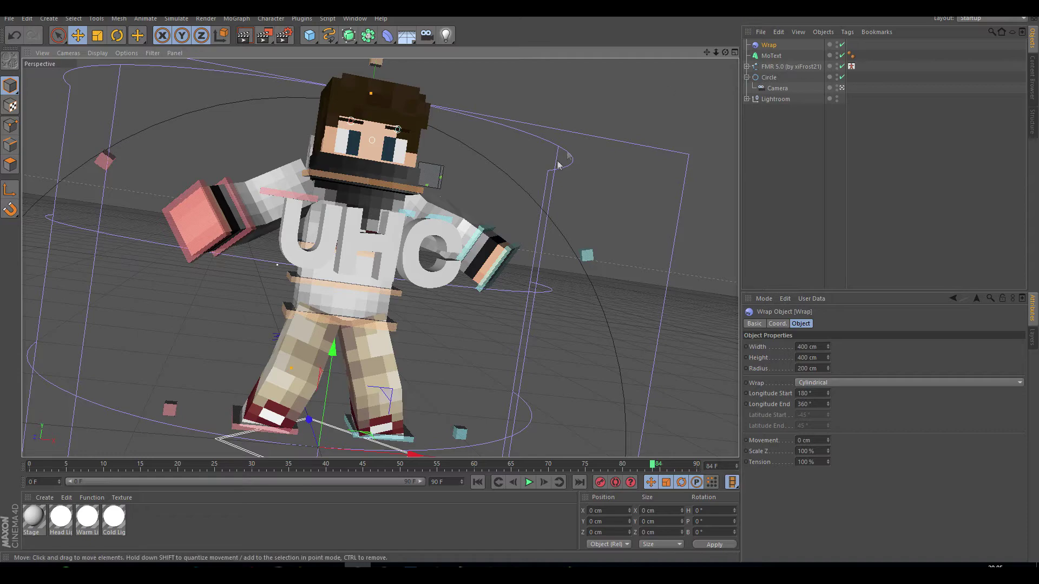
drag(725, 52, 774, 58)
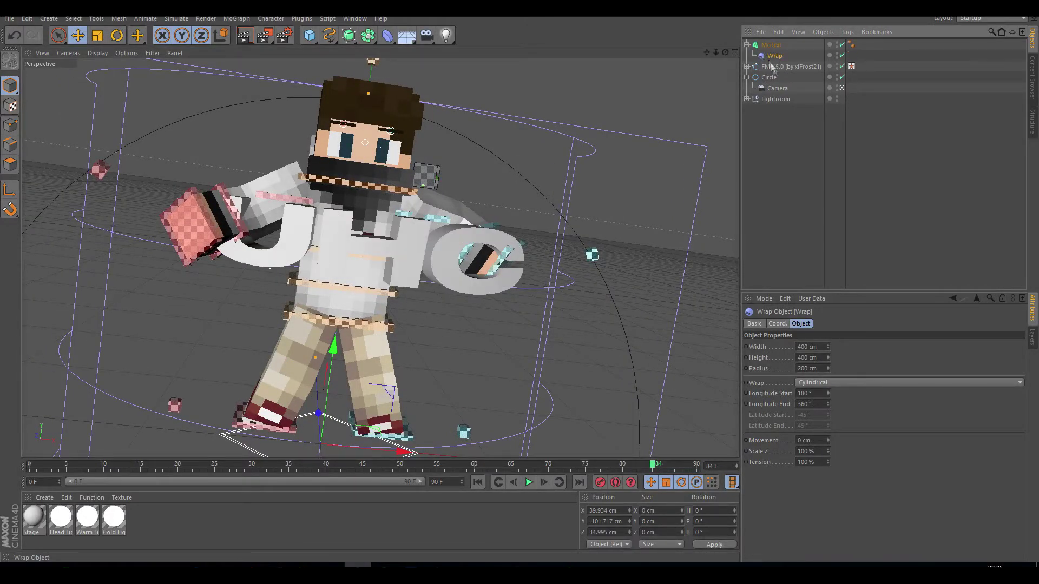
Set the Wrap deformer's width to 600 cm, height to 380 cm and radius to 176 cm.
click(819, 348)
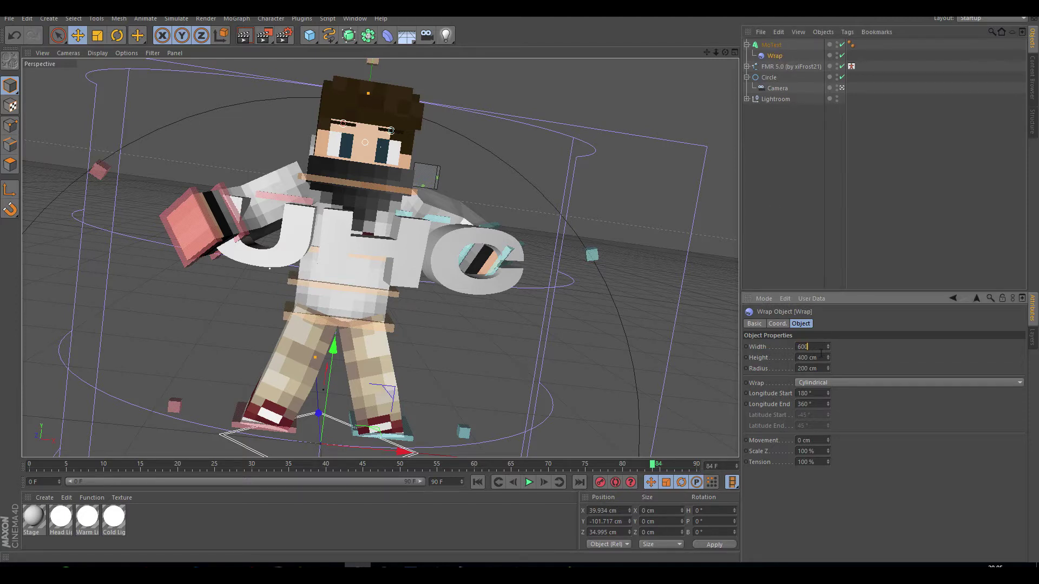
key(Tab)
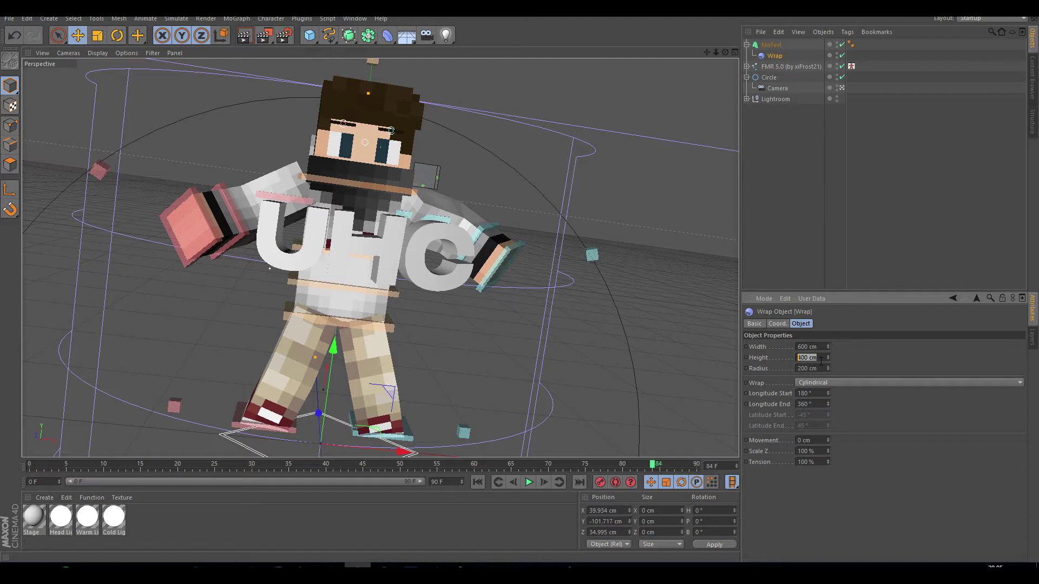
key(Tab)
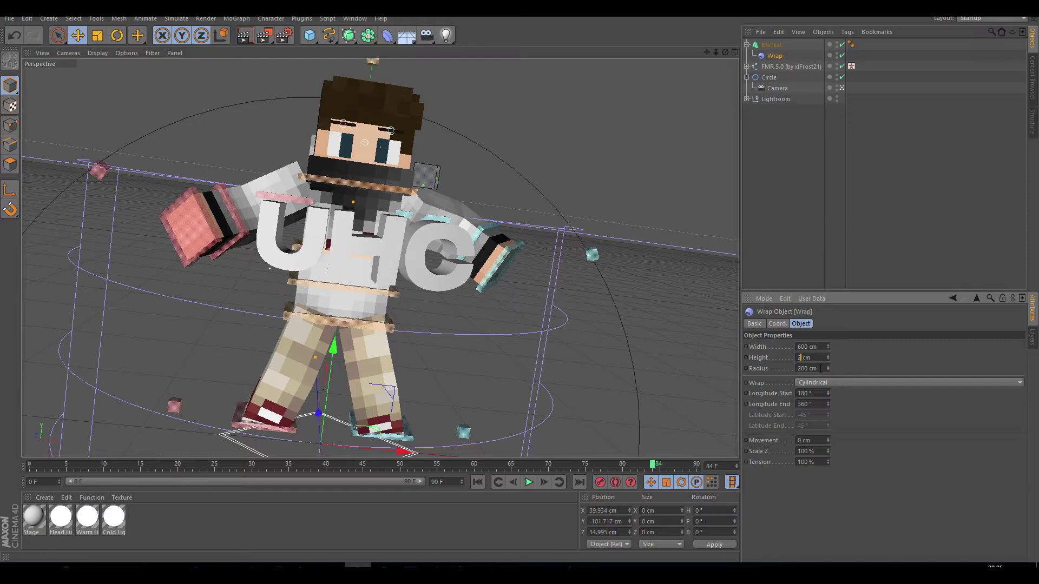
text(0)
key(Return)
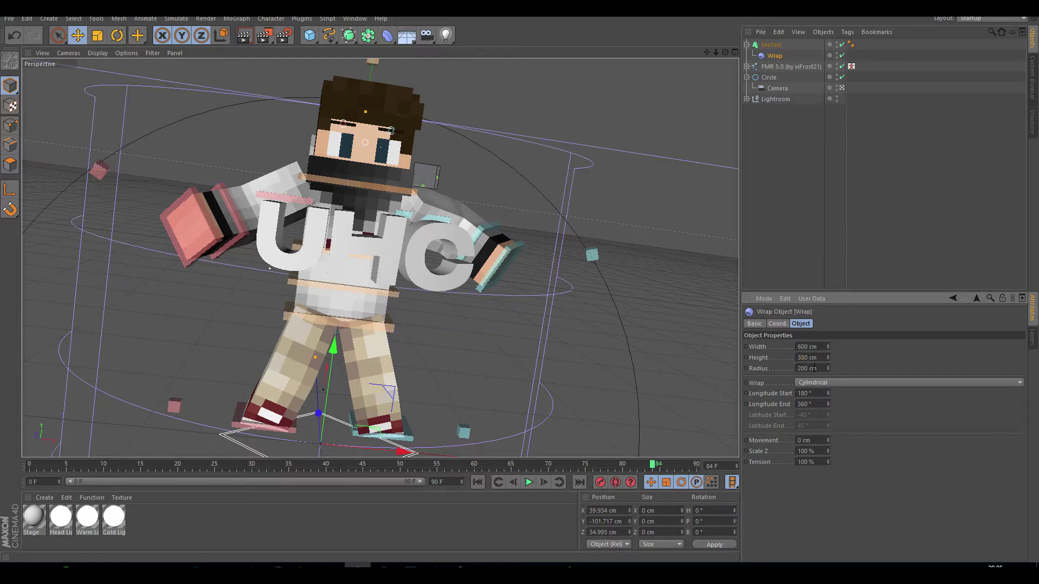
click(829, 368)
click(829, 368)
click(828, 368)
drag(818, 368, 784, 364)
text(176)
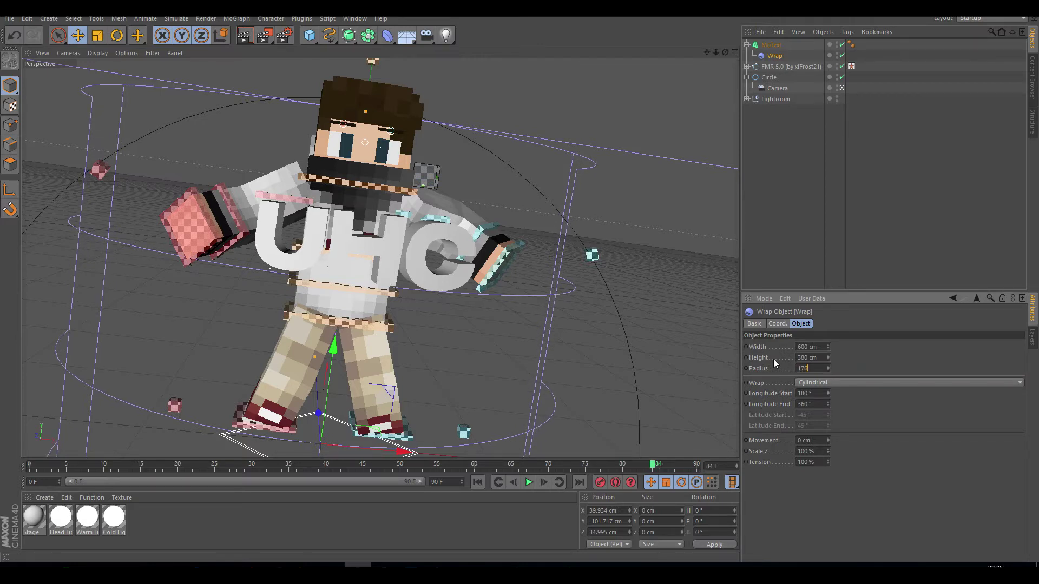
click(811, 393)
Move the UHC text forward from the chest to about X -37.3, Y 102.4, Z -49.3 cm.
drag(725, 53, 866, 97)
alt+drag(379, 258, 457, 280)
click(436, 277)
drag(725, 53, 584, 32)
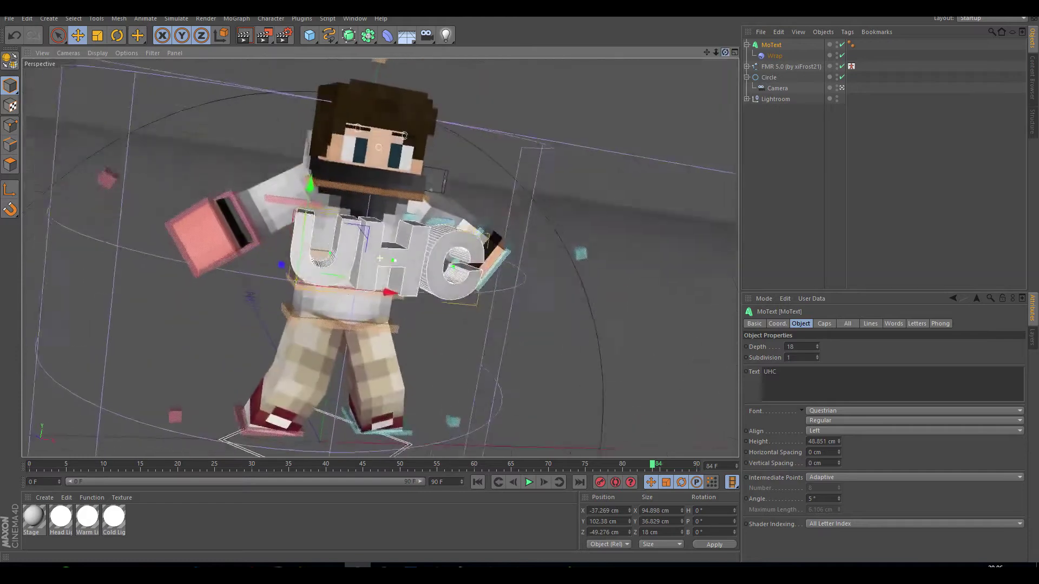
alt+drag(380, 258, 377, 260)
Change the Wrap deformer's wrap type to Spherical.
click(775, 55)
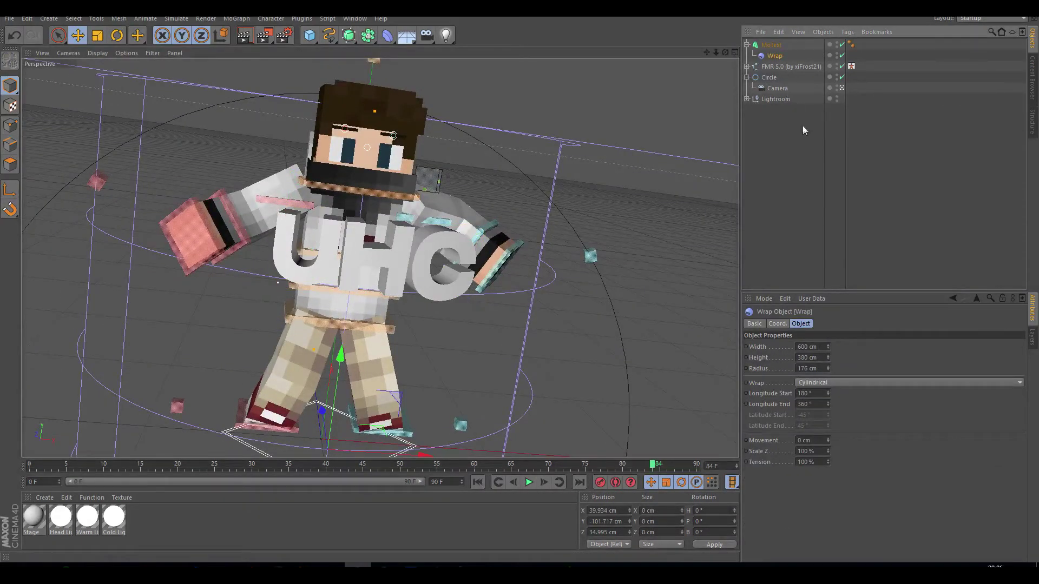
click(812, 383)
click(814, 393)
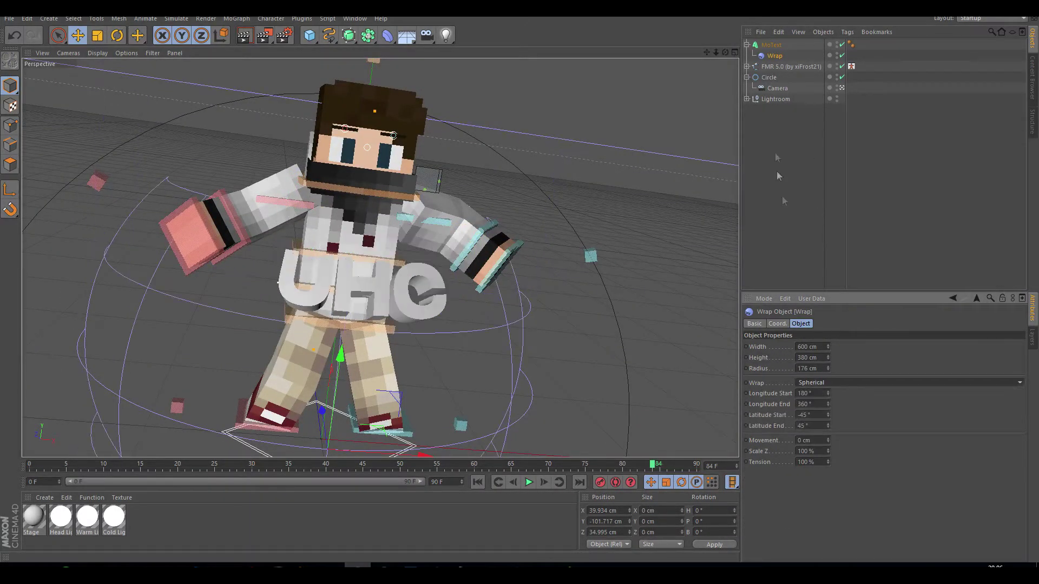
Raise the UHC text to chest height and bring it forward, to about X -41.3, Y 129.1, Z -60.9 cm.
drag(725, 53, 828, 57)
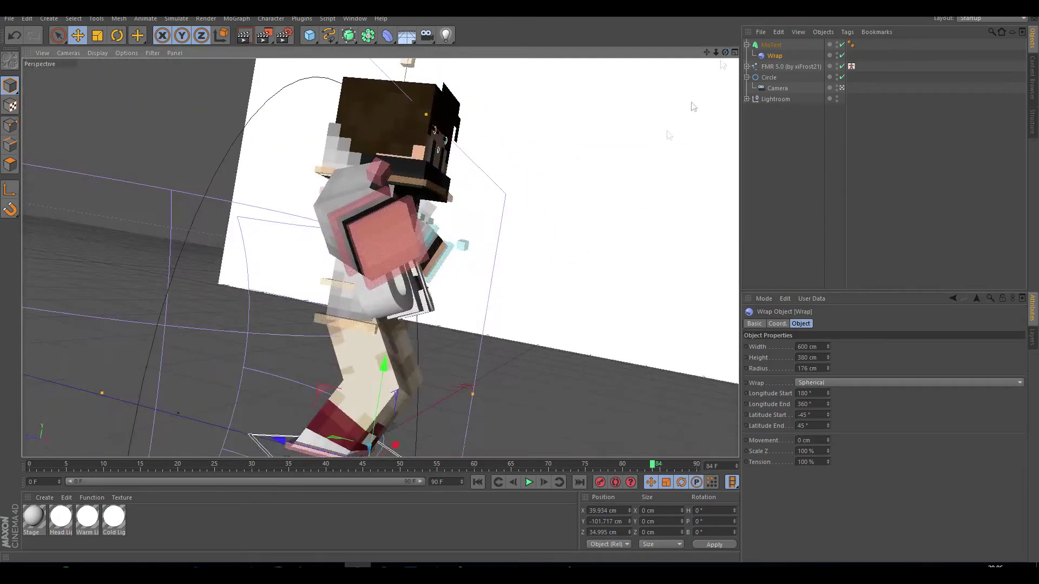
click(401, 299)
drag(386, 298, 416, 242)
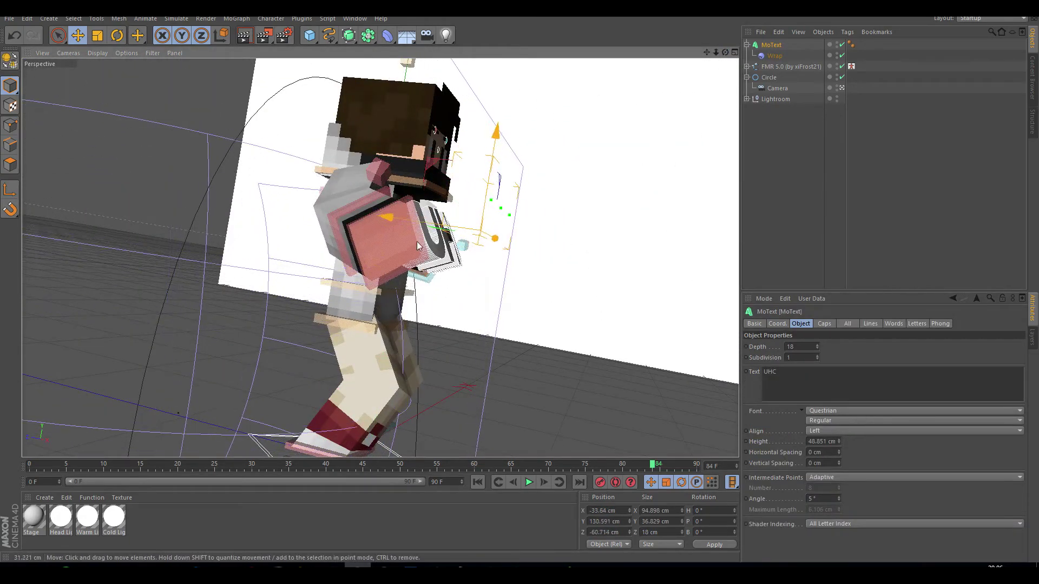
drag(725, 52, 386, 258)
drag(724, 53, 697, 54)
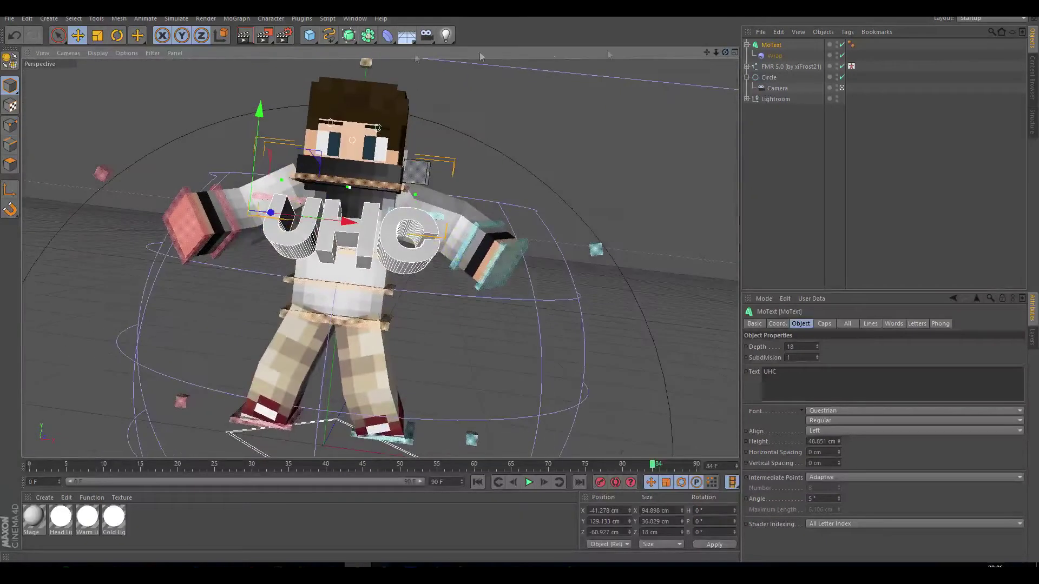
Rotate the UHC text to a heading of about 5.3° and shift it to about X -35, Y 127, Z -60.6 cm.
click(117, 36)
drag(195, 204, 278, 192)
click(78, 36)
drag(337, 222, 349, 228)
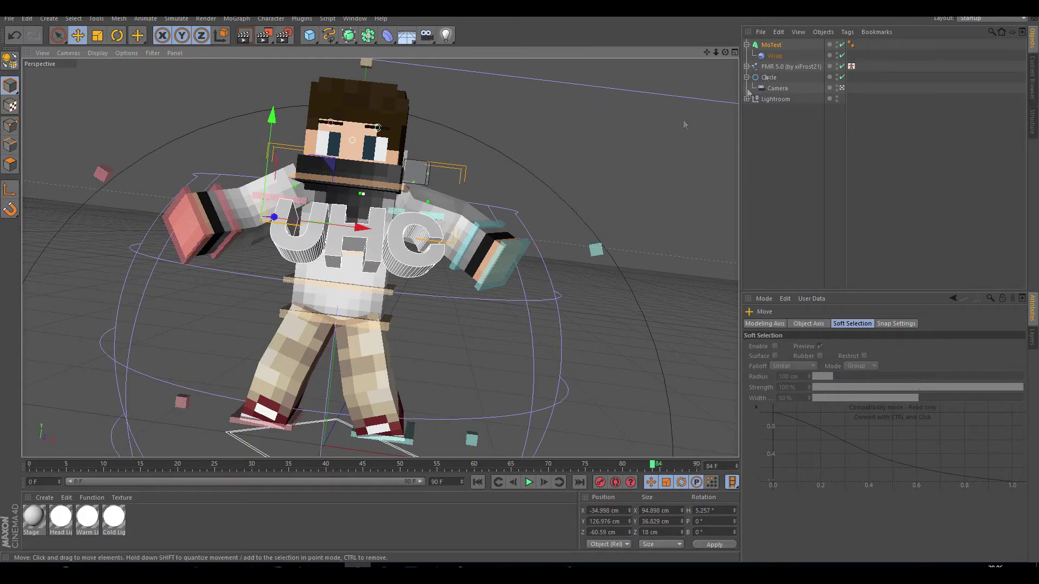
Move the UHC text to about X -37.4, Y 129.4, Z -68.4 cm and rotate its pitch to about 2.6°.
drag(725, 52, 702, 66)
drag(341, 249, 324, 246)
drag(724, 53, 769, 63)
alt+drag(373, 137, 307, 177)
key(r)
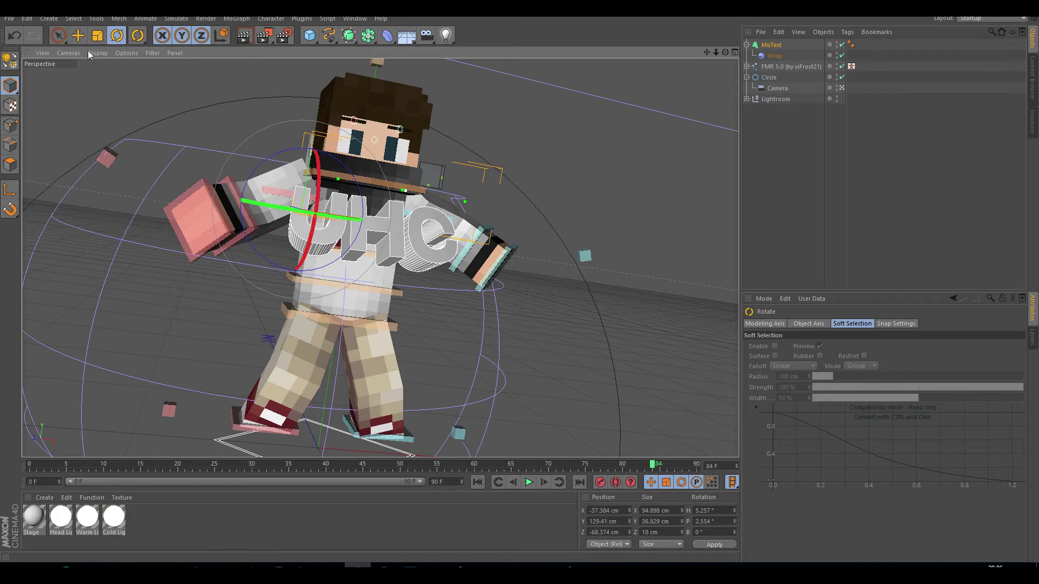
click(80, 38)
Adjust the UHC text's tilt in front of the chest with the Rotate tool.
mouse_move(725, 53)
mouse_down()
mouse_move(660, 86)
mouse_move(724, 55)
mouse_up()
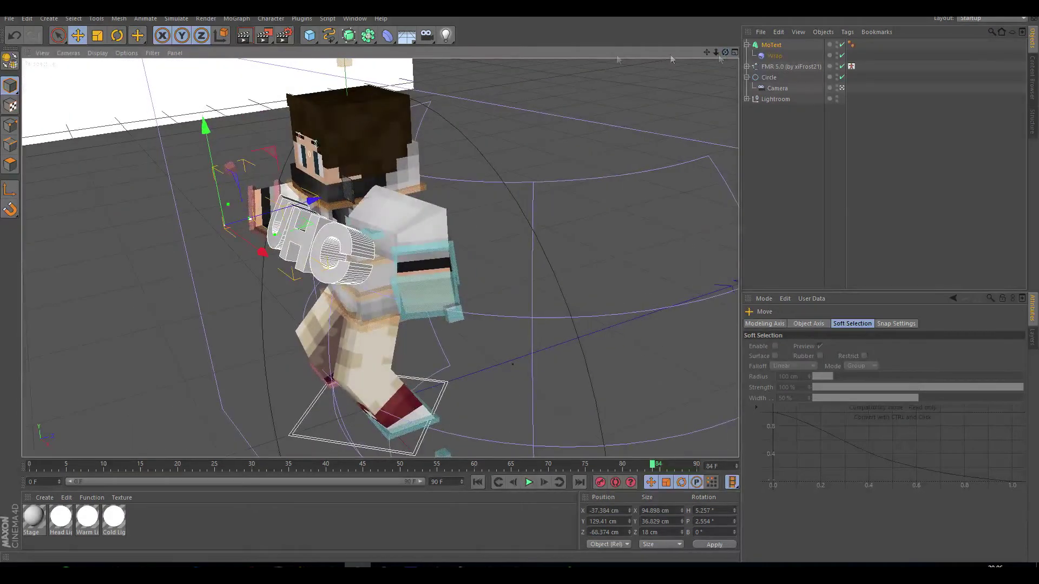
click(119, 38)
drag(262, 241, 258, 227)
key(e)
drag(727, 52, 727, 52)
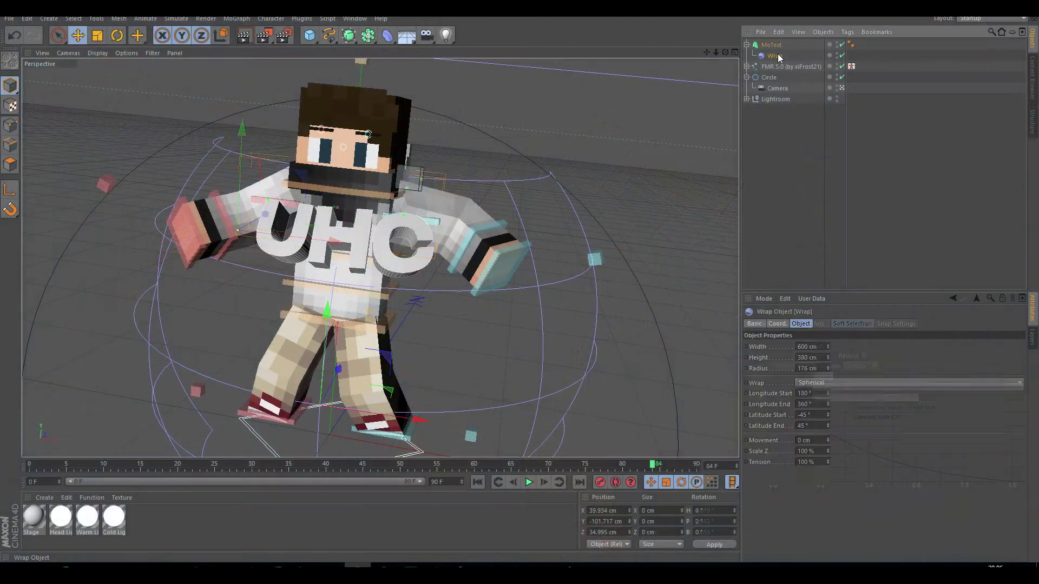
Recheck the Wrap deformer's Spherical type and examine how the curved UHC text sits from the front and side.
click(811, 382)
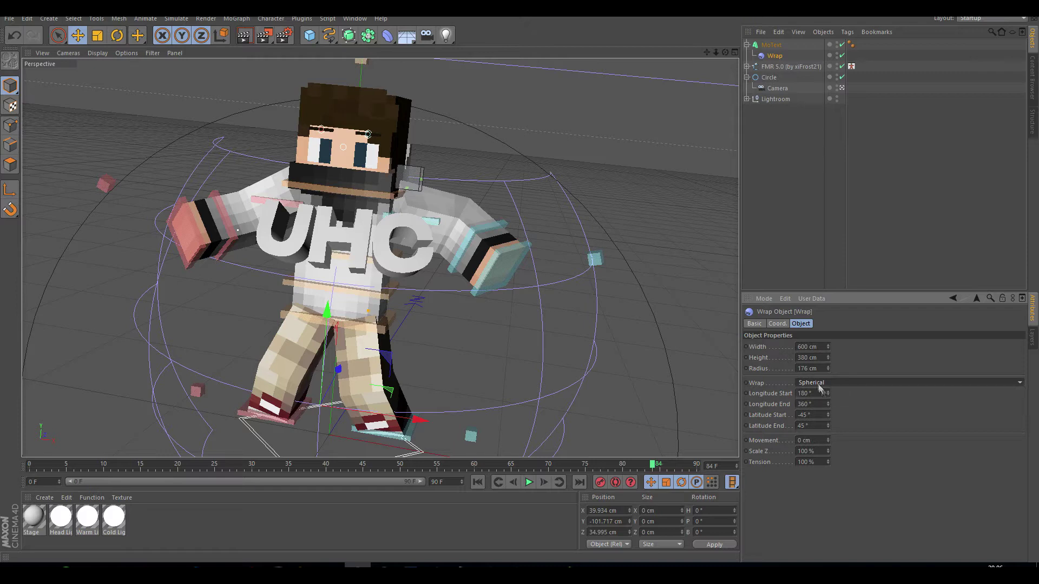
click(824, 393)
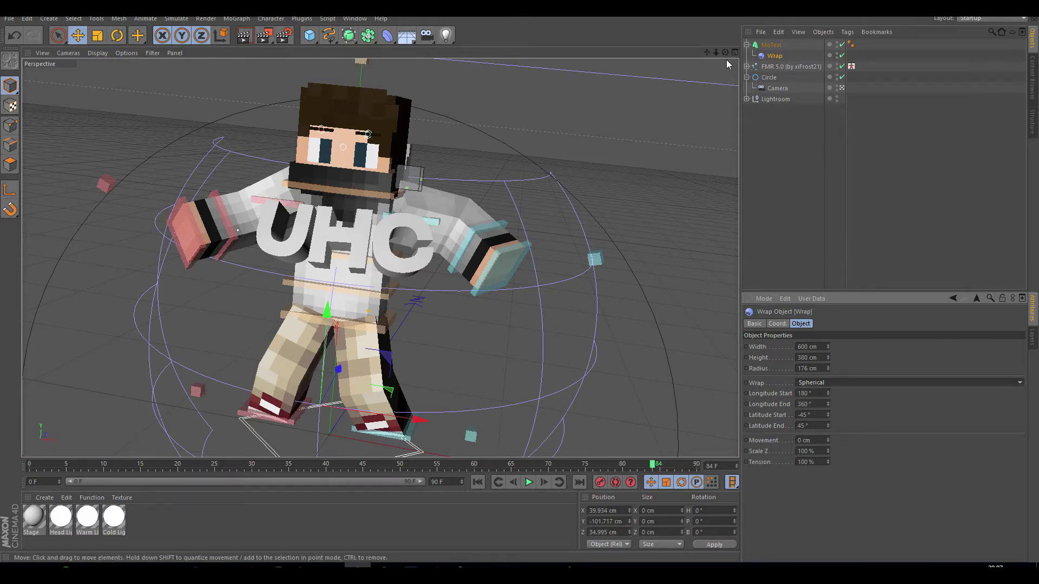
mouse_move(725, 53)
mouse_down()
mouse_move(774, 50)
mouse_move(727, 62)
mouse_move(725, 103)
mouse_move(726, 60)
mouse_move(737, 50)
mouse_move(726, 53)
mouse_up()
alt+drag(397, 176, 386, 151)
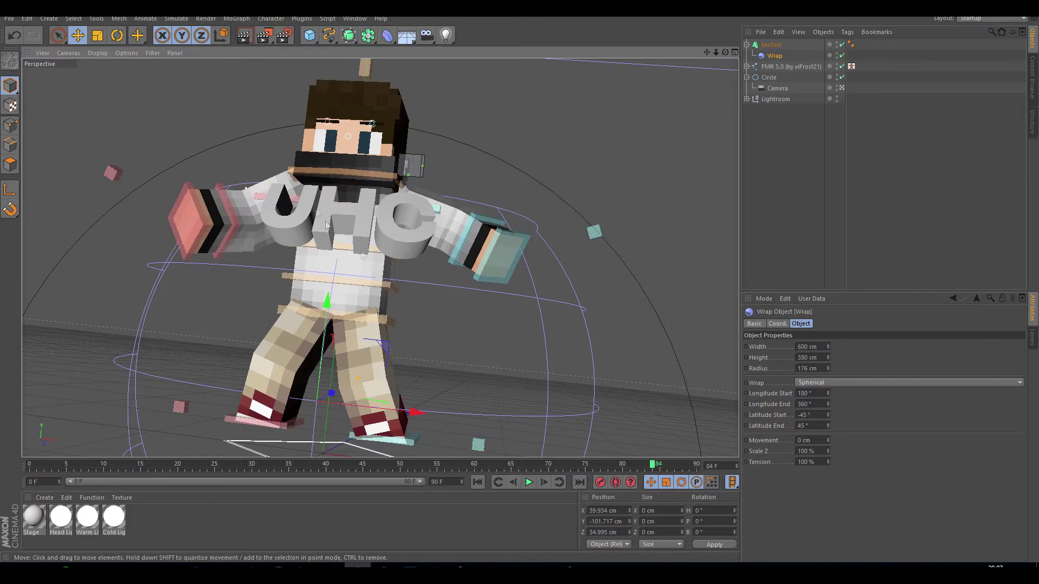
drag(717, 52, 563, 54)
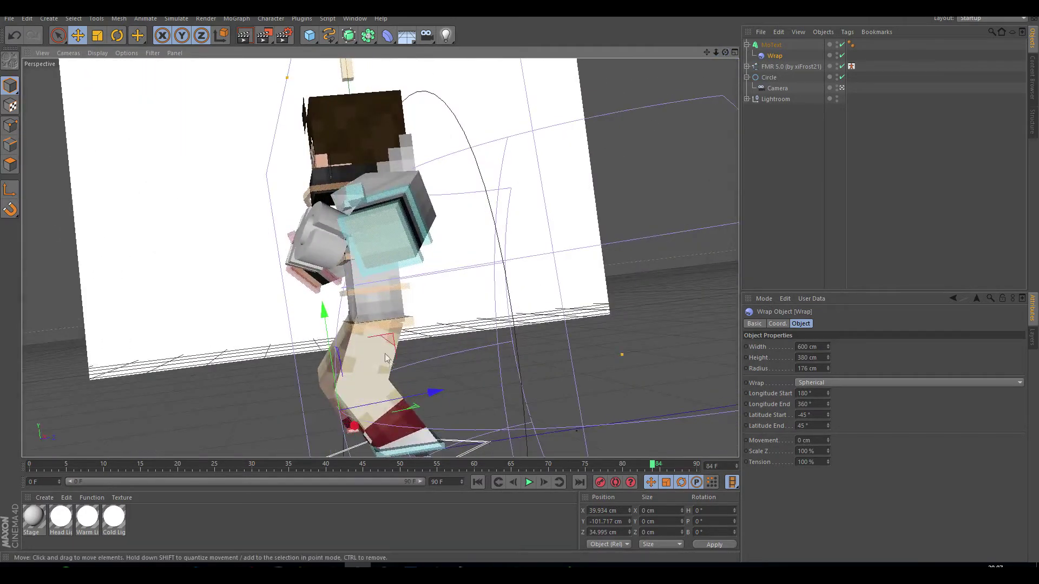